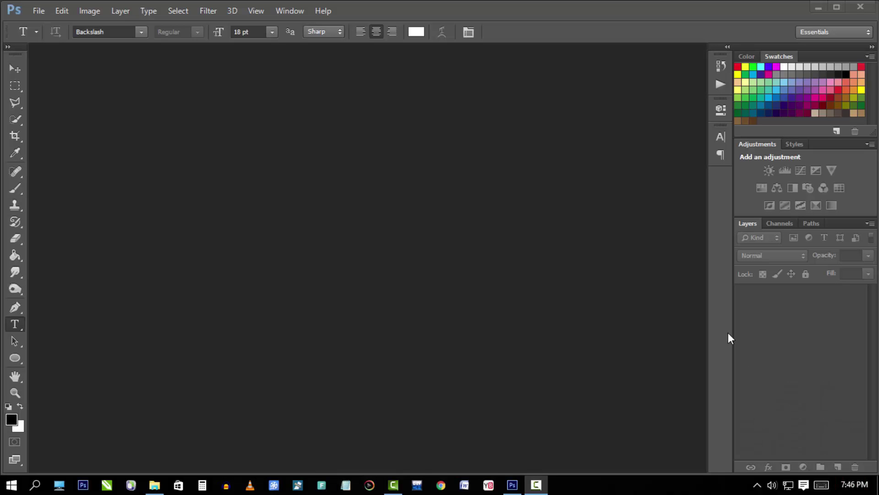
Create a 3.5 × 2 inch, 300 ppi blank document named 'Visiting Card Professional'.
click(37, 11)
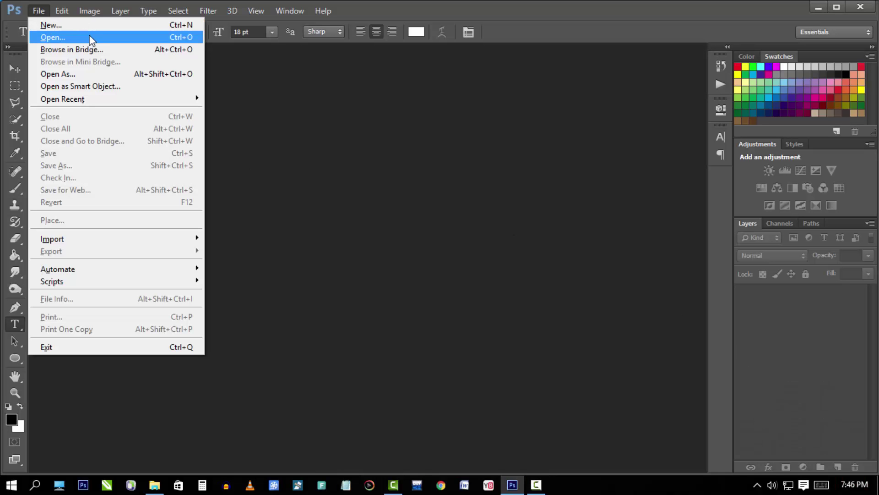
click(92, 27)
click(335, 247)
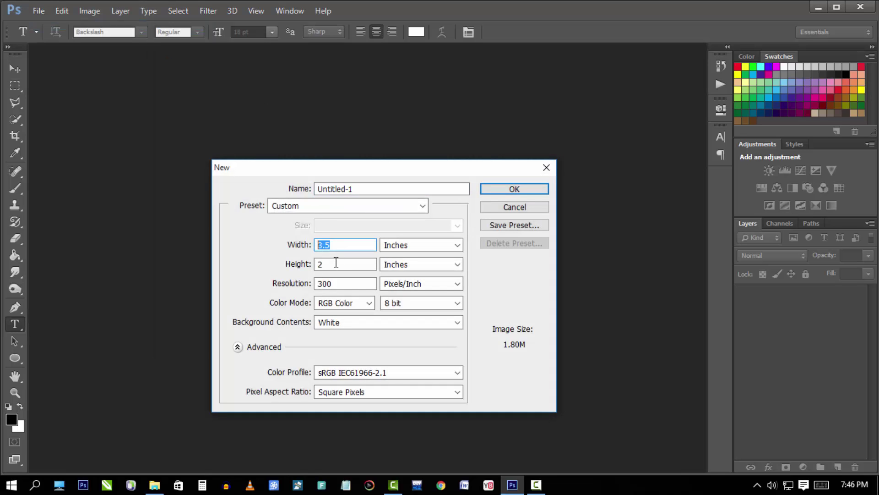
click(338, 264)
drag(377, 190, 326, 198)
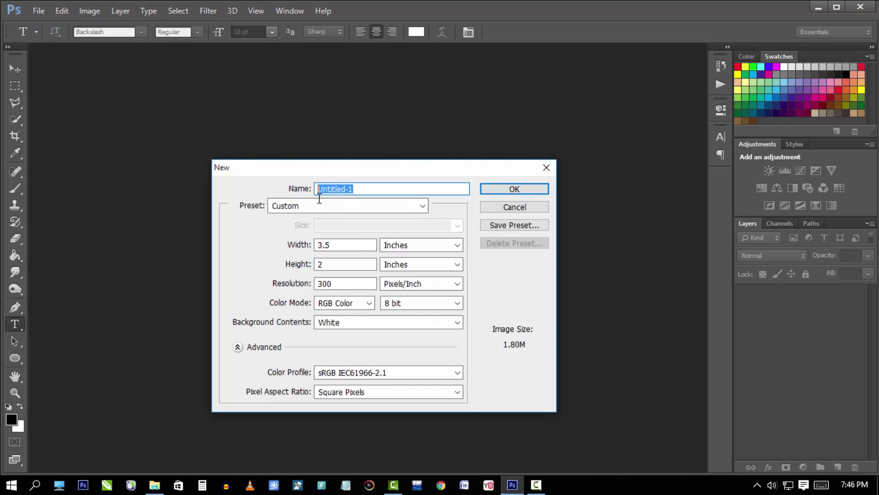
text(Visiti)
text(ng Card Profe)
text(ssional)
click(347, 286)
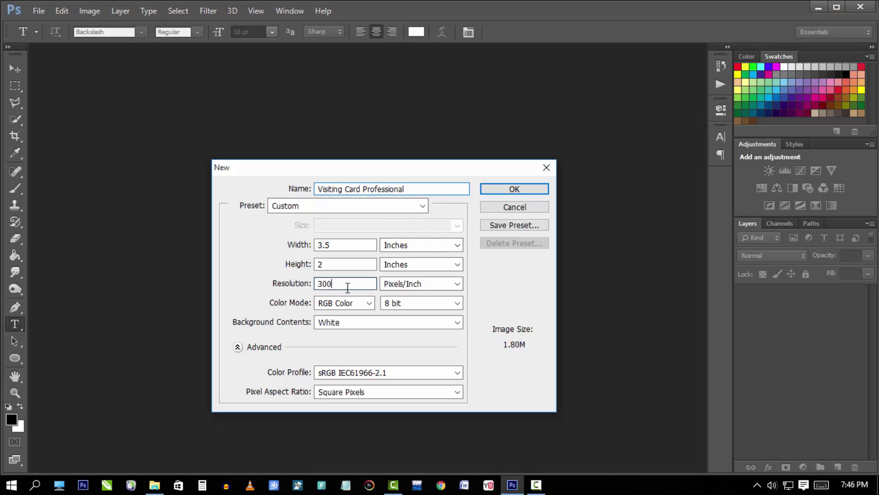
click(529, 187)
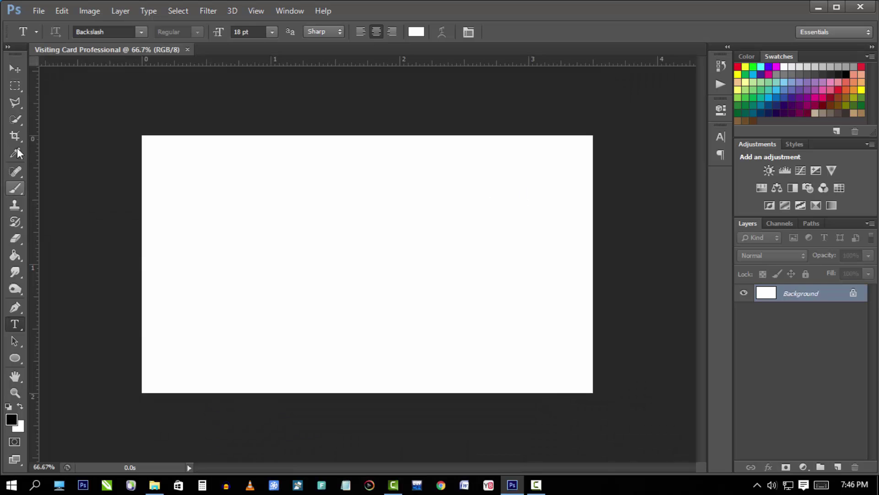
Set the foreground to dark gray #454545 and draw a rectangle over the card's left half.
click(12, 419)
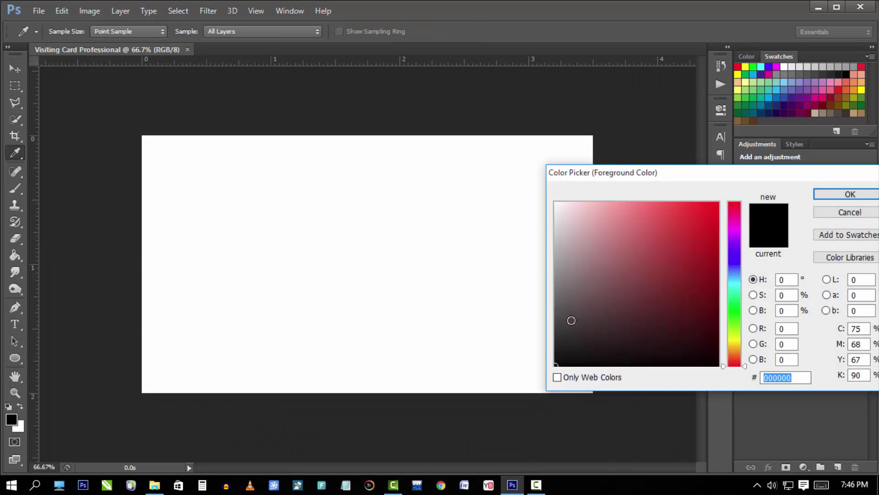
drag(571, 318, 552, 322)
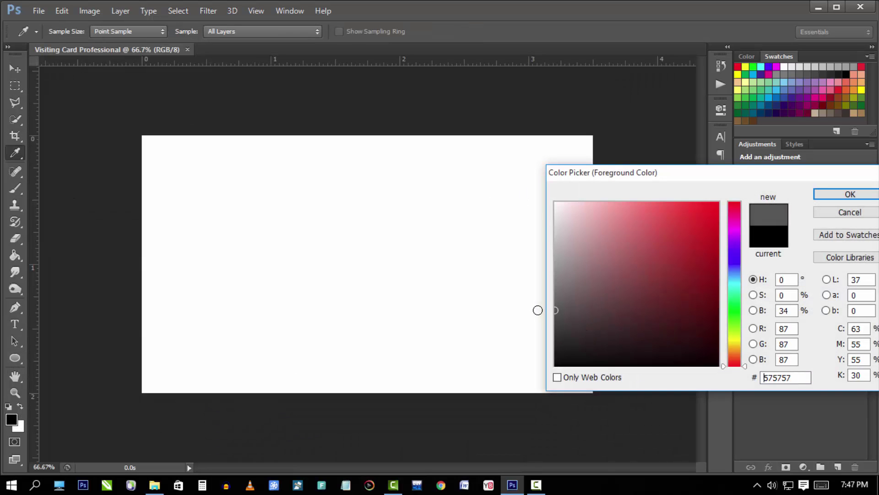
click(842, 195)
right_click(16, 359)
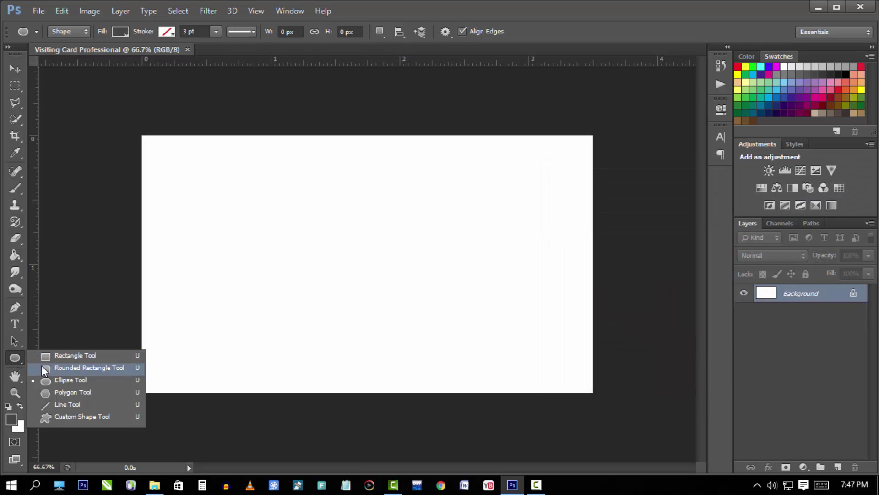
click(59, 357)
mouse_move(130, 122)
mouse_down()
mouse_move(349, 391)
mouse_move(377, 410)
mouse_move(371, 405)
mouse_move(449, 292)
mouse_move(447, 190)
mouse_up()
Rotate and stretch the rectangle into a slanted panel covering the card's left side.
key(ctrl+t)
drag(328, 259, 280, 261)
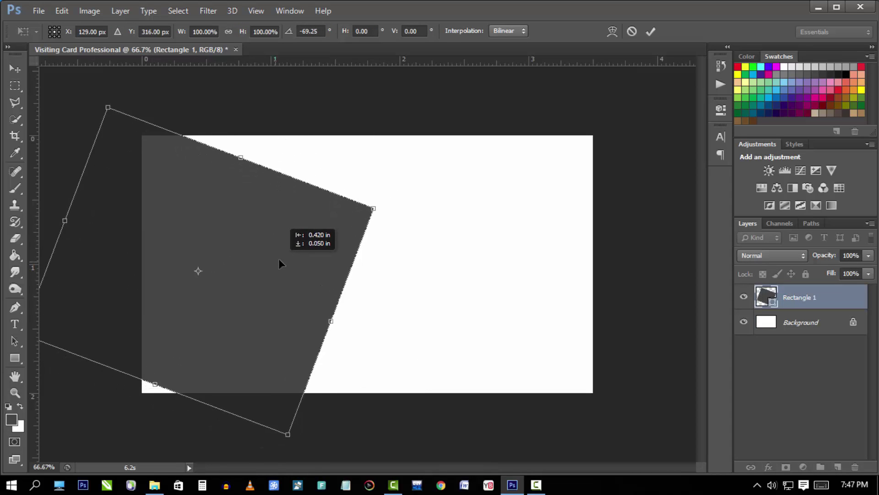
mouse_move(298, 442)
mouse_down()
mouse_move(406, 387)
mouse_move(366, 435)
mouse_up()
drag(197, 379, 161, 440)
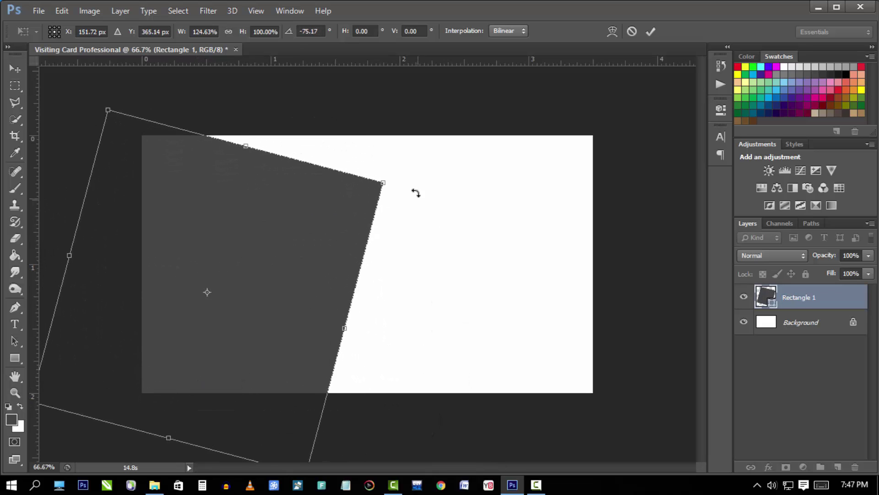
drag(414, 192, 414, 196)
mouse_move(300, 260)
mouse_down()
mouse_move(260, 249)
mouse_move(269, 268)
mouse_move(289, 262)
mouse_move(259, 257)
mouse_move(267, 255)
mouse_up()
key(Return)
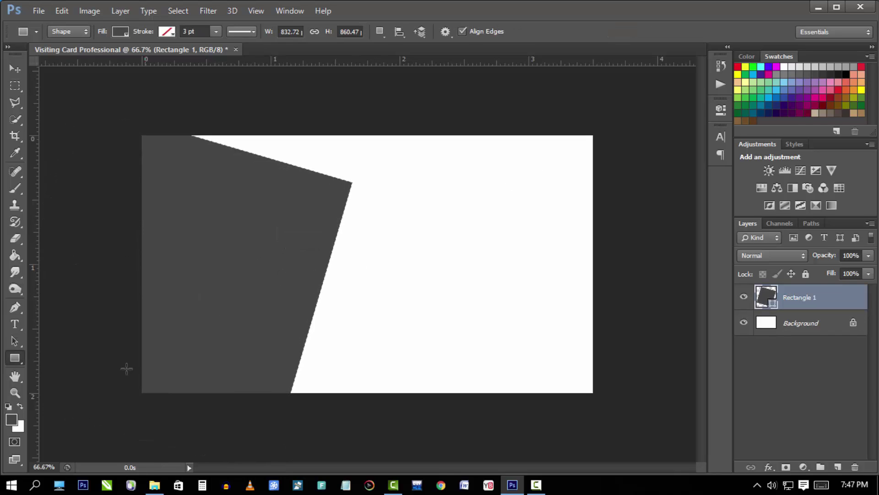
right_click(17, 360)
Draw an ellipse at the right edge and rotate it about 33° toward the bottom corner.
click(71, 381)
drag(544, 133, 629, 410)
key(Return)
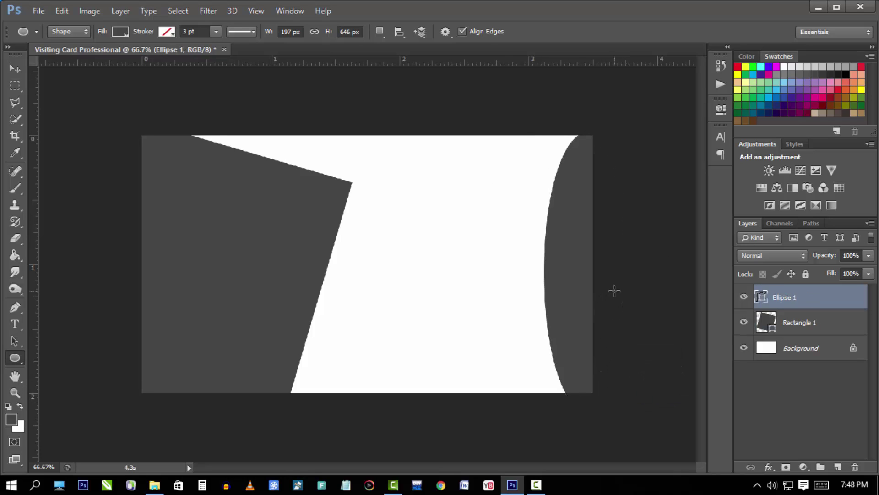
key(ctrl+t)
drag(594, 338, 619, 328)
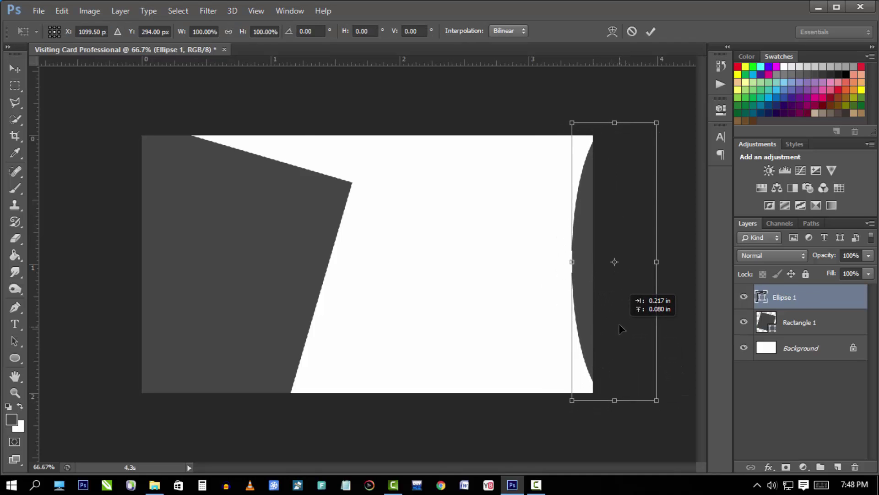
drag(619, 324, 615, 329)
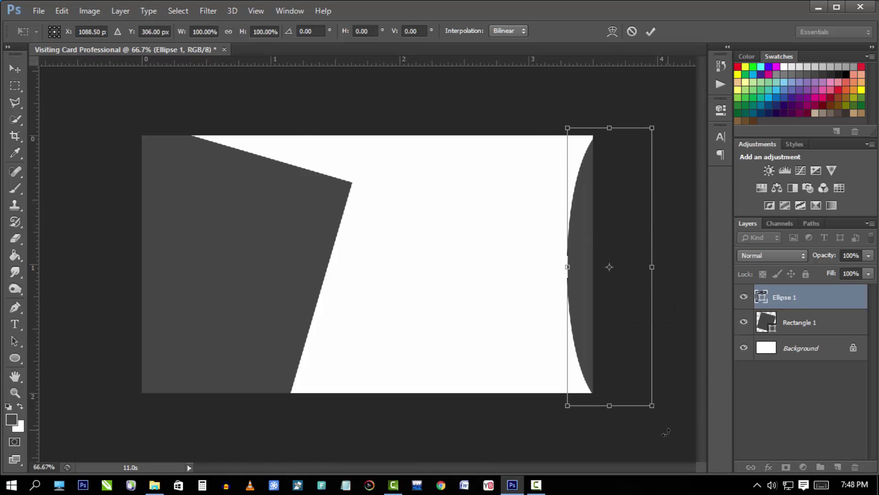
mouse_move(665, 431)
mouse_down()
mouse_move(581, 362)
mouse_move(572, 460)
mouse_up()
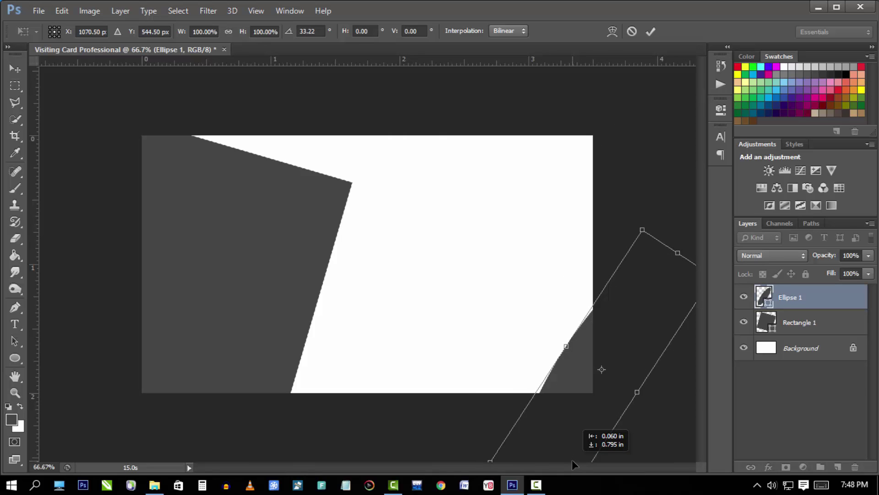
mouse_move(572, 460)
mouse_down()
mouse_move(556, 378)
mouse_move(562, 468)
mouse_up()
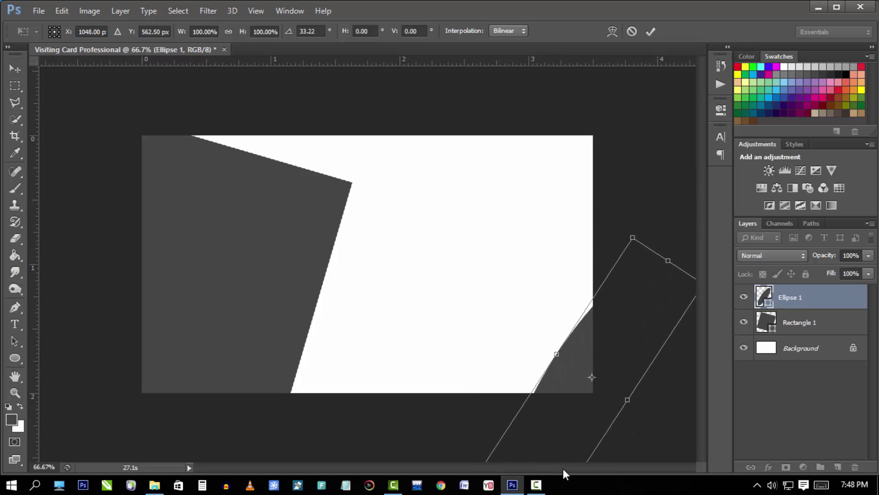
key(Return)
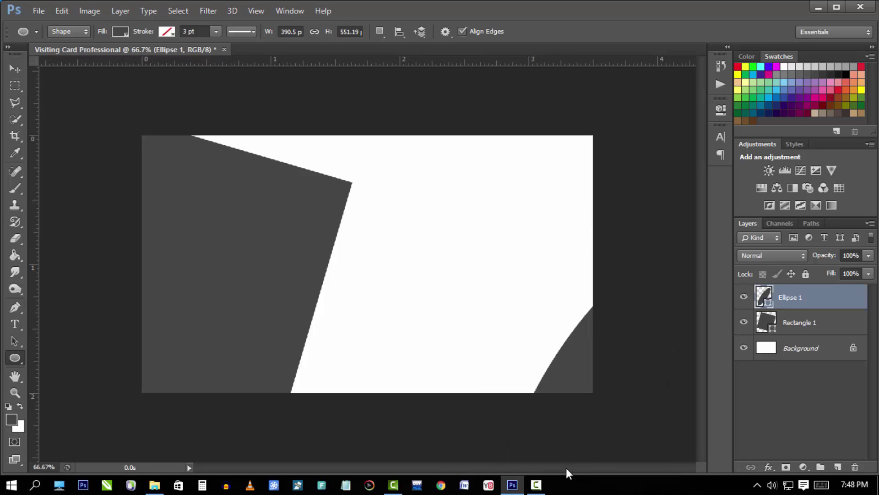
Re-rotate the ellipse and slide it along the card's bottom edge into a curved arc.
key(ctrl+t)
drag(663, 242, 730, 328)
mouse_move(671, 373)
mouse_down()
mouse_move(525, 430)
mouse_move(545, 410)
mouse_up()
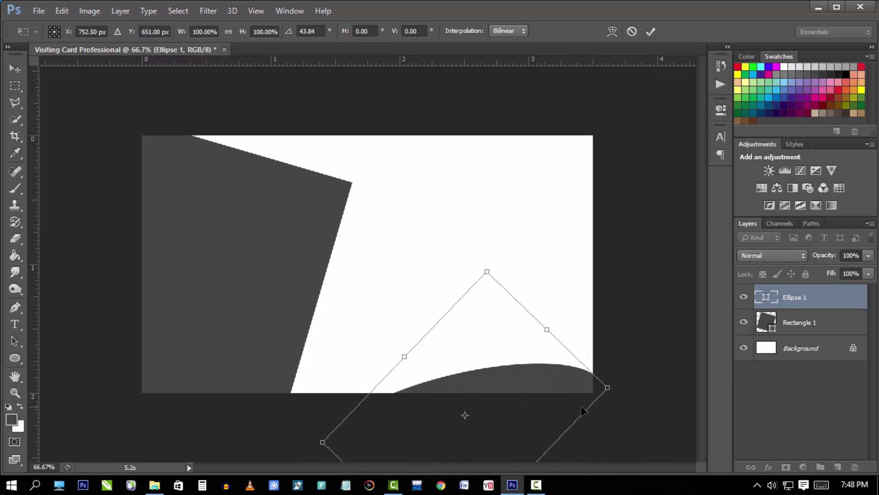
drag(622, 394, 625, 415)
drag(568, 418, 673, 402)
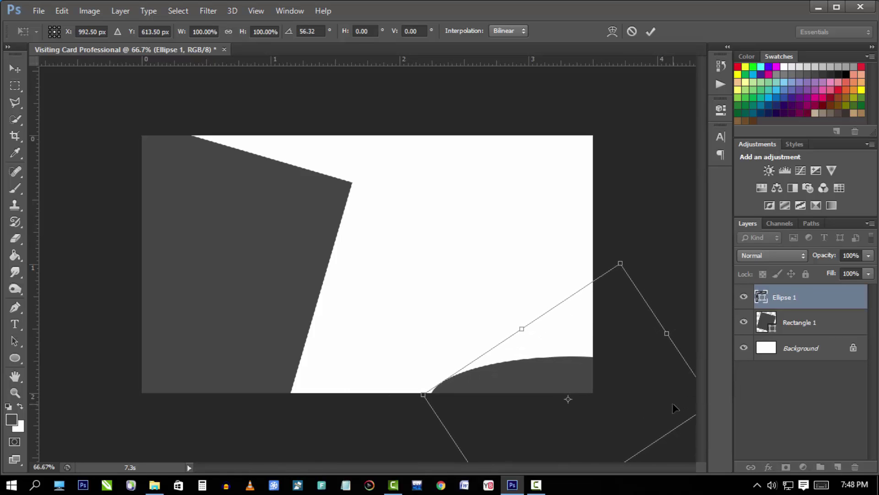
key(Return)
Give Ellipse 1 a thickened black stroke and a drop shadow.
right_click(767, 302)
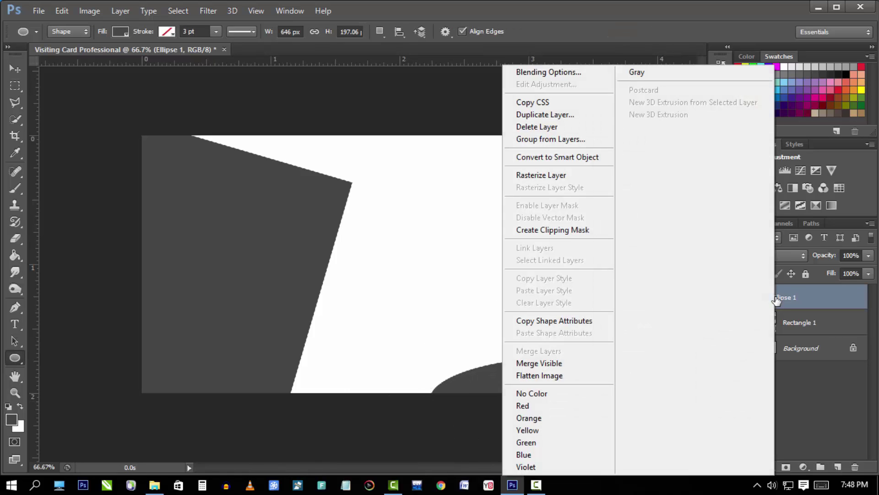
click(563, 72)
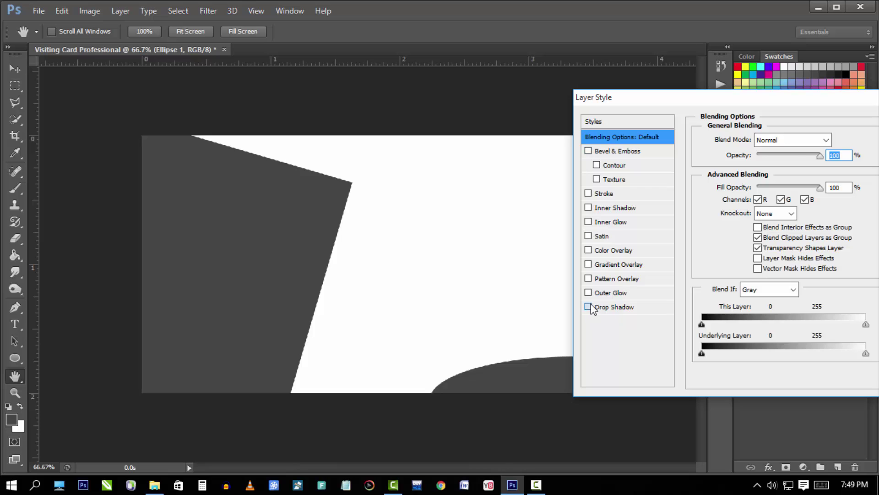
click(600, 307)
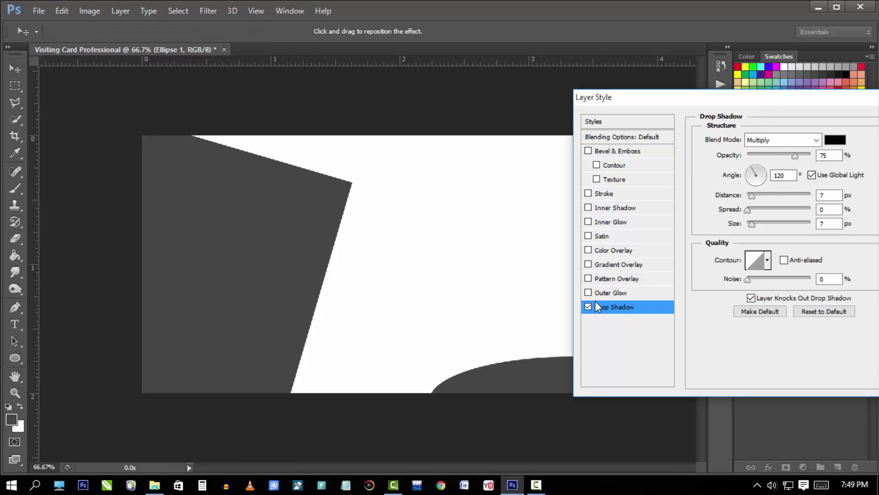
click(602, 194)
drag(750, 139, 751, 144)
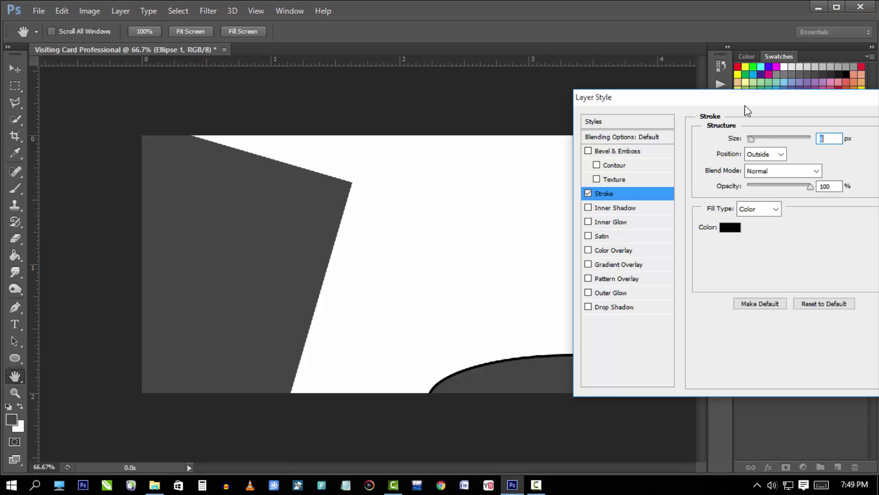
mouse_move(744, 106)
mouse_down()
mouse_move(274, 86)
mouse_move(301, 90)
mouse_up()
click(159, 293)
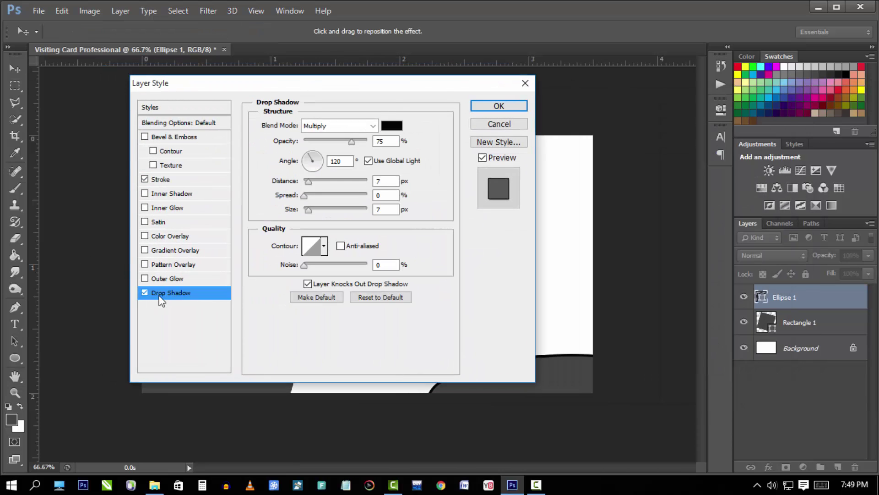
click(494, 106)
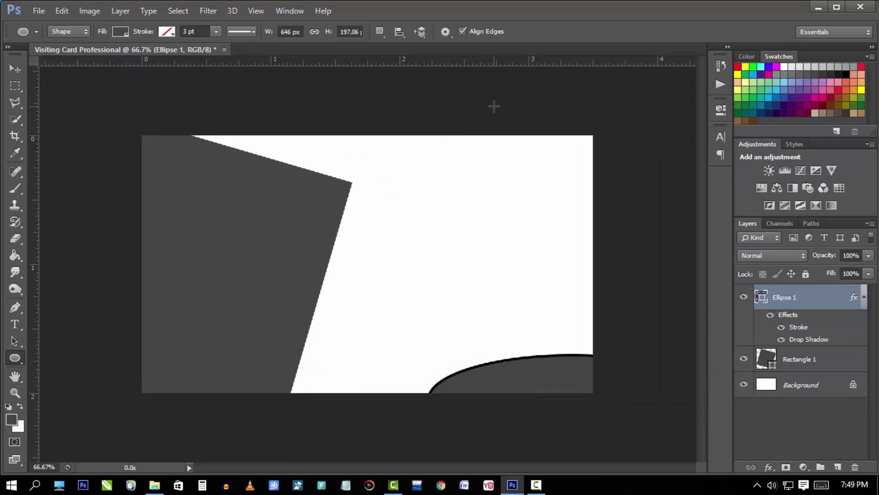
Add Bevel & Emboss with a fine texture at scale 19 to Ellipse 1.
right_click(782, 298)
click(572, 72)
drag(247, 83, 689, 116)
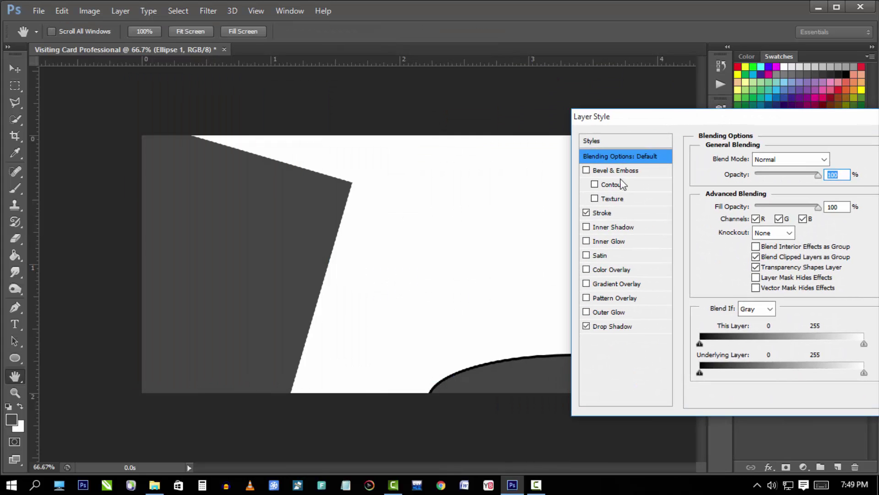
click(610, 200)
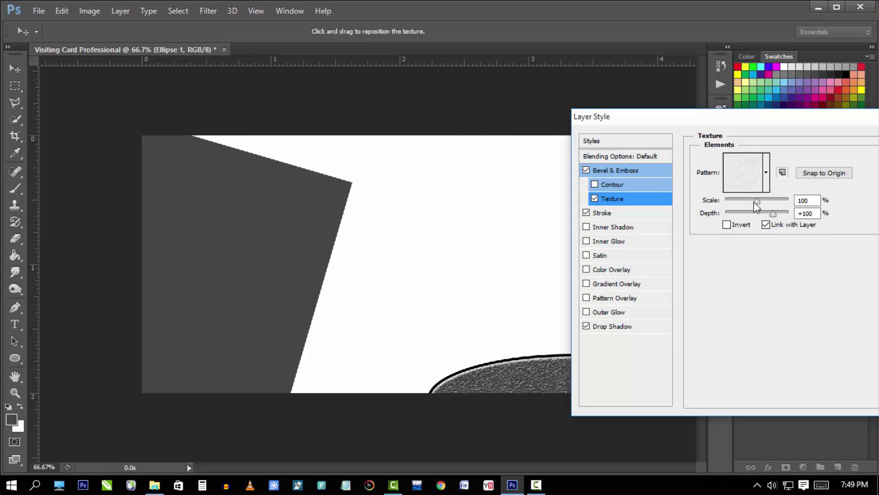
drag(754, 201, 731, 210)
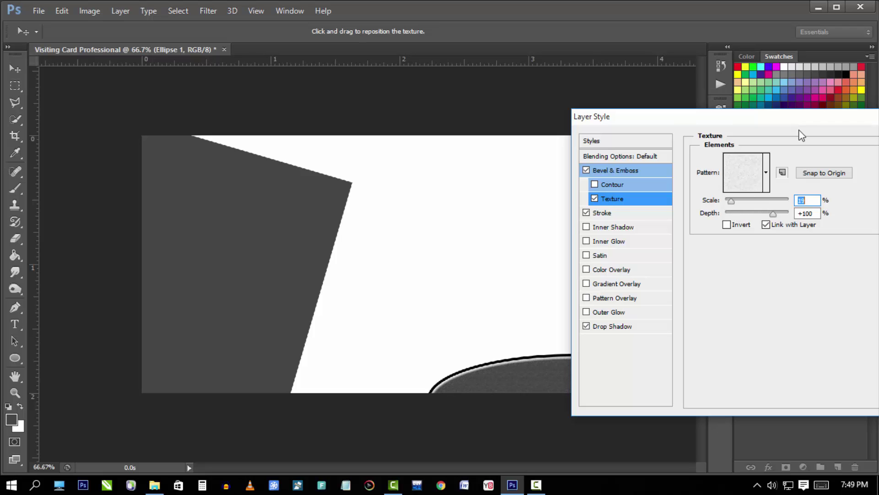
mouse_move(768, 116)
mouse_down()
mouse_move(299, 180)
mouse_move(206, 134)
mouse_up()
click(367, 157)
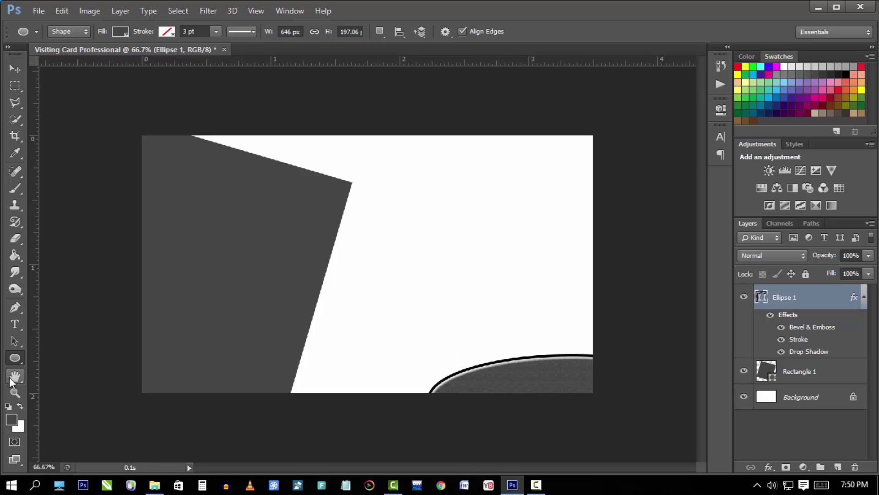
Select a square area on the dark panel on a new empty layer.
key(m)
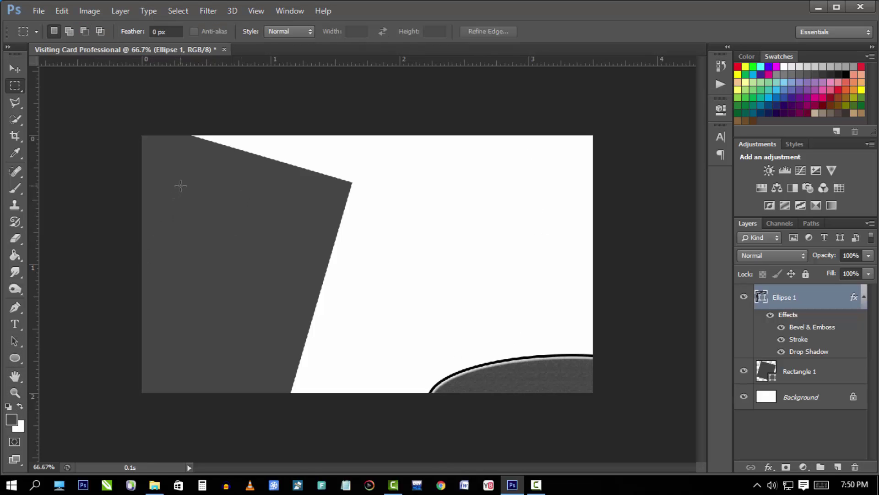
drag(181, 186, 287, 293)
right_click(264, 267)
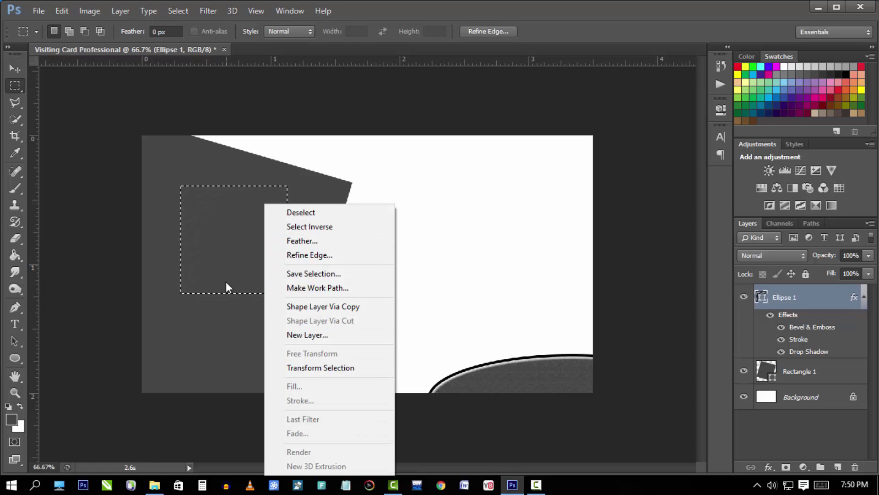
click(197, 240)
right_click(216, 191)
right_click(205, 274)
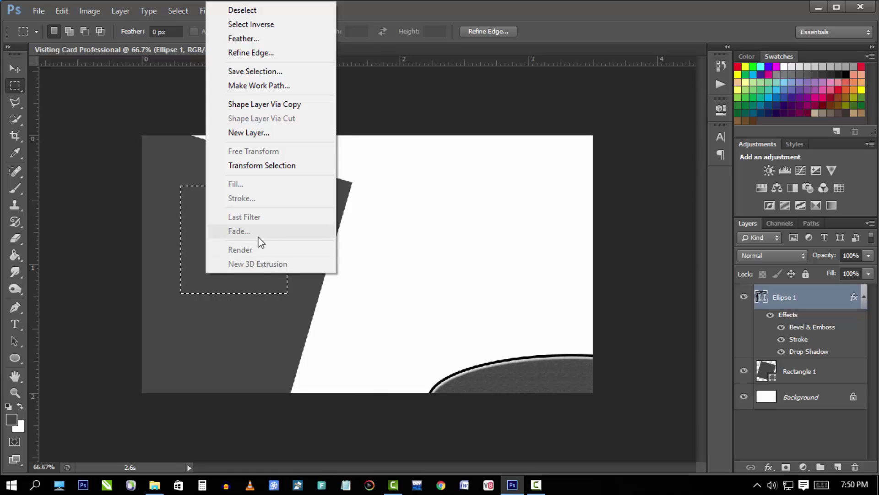
click(197, 269)
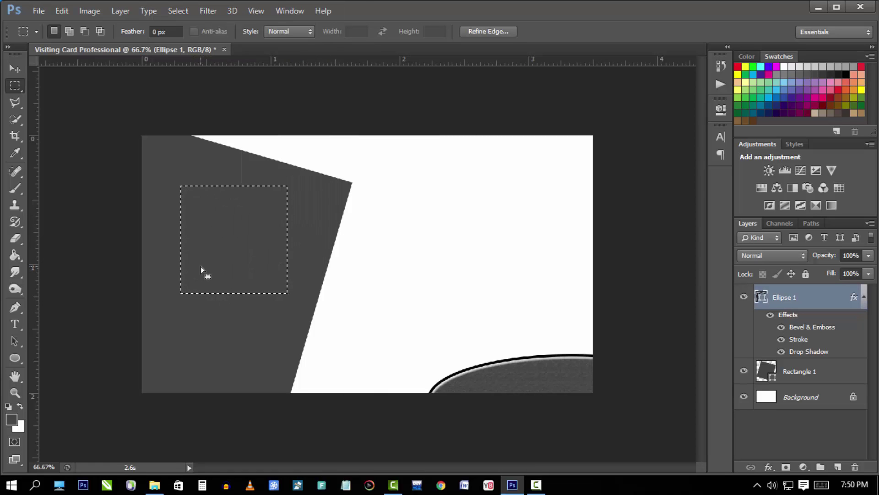
click(837, 466)
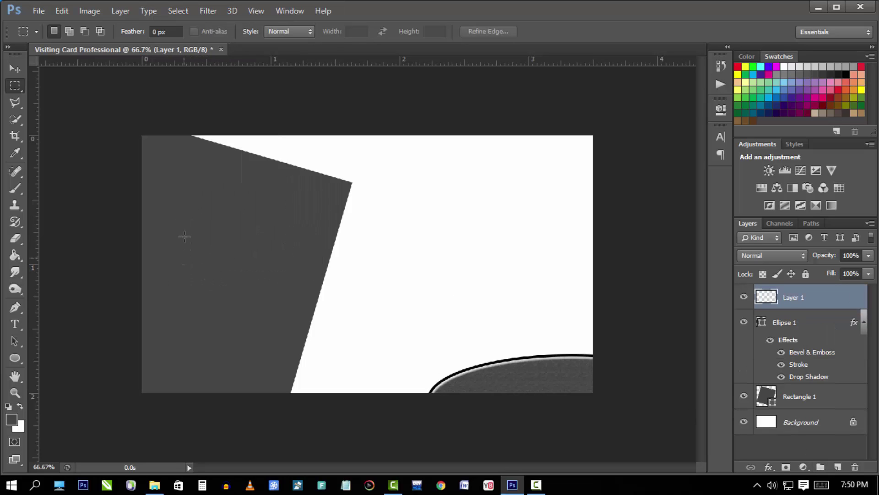
drag(182, 204, 279, 298)
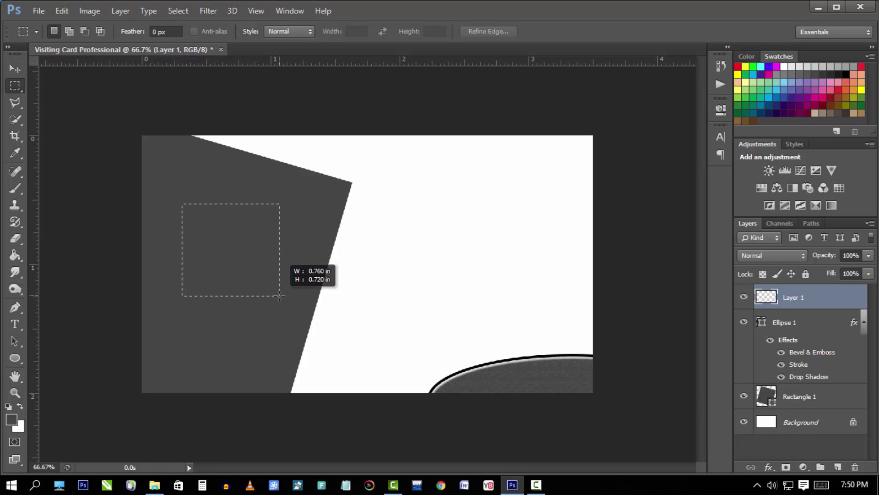
right_click(245, 263)
Stroke the square selection with a 2 px white (#ffffff) line, then deselect.
click(293, 401)
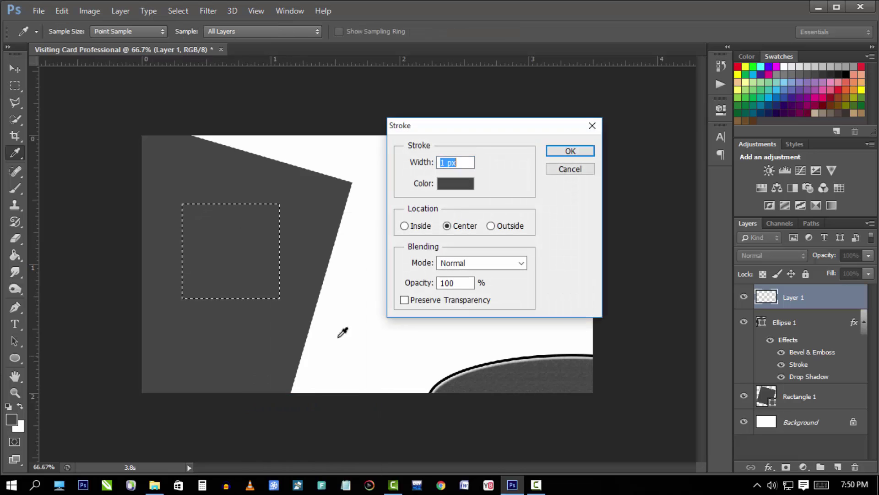
click(460, 186)
text(ffffff)
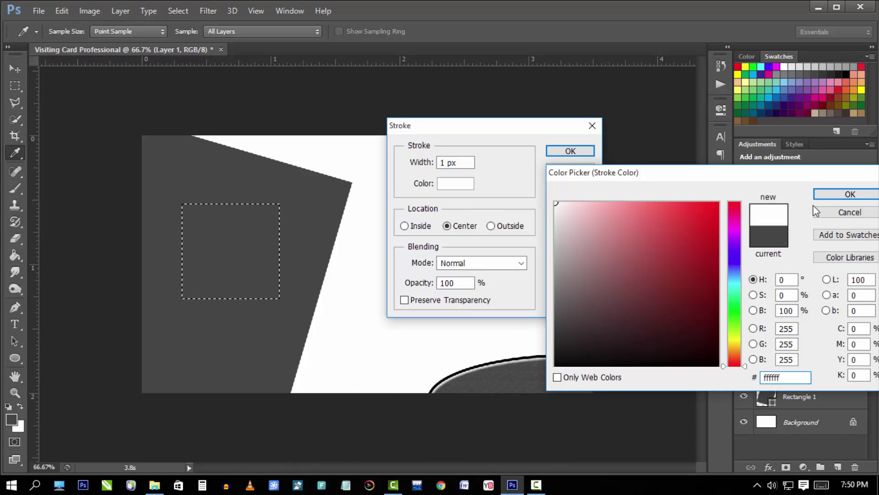
key(Return)
click(442, 163)
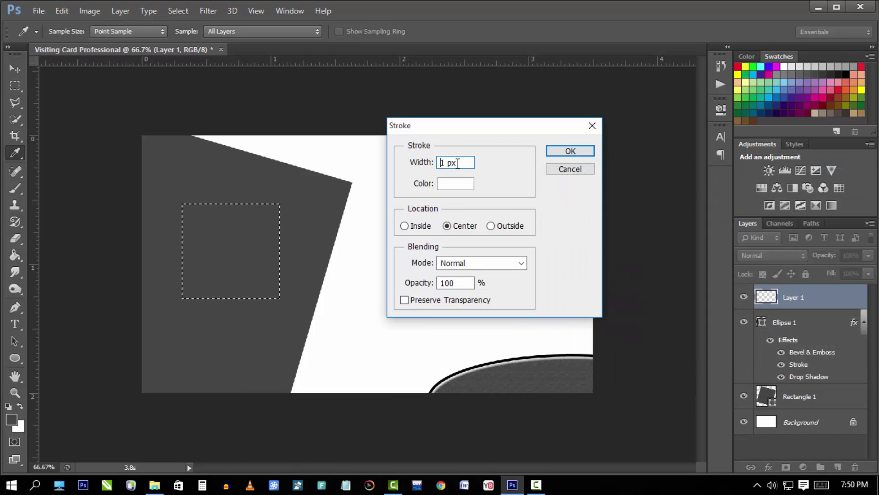
key(BackSpace)
text(2)
key(Return)
key(m)
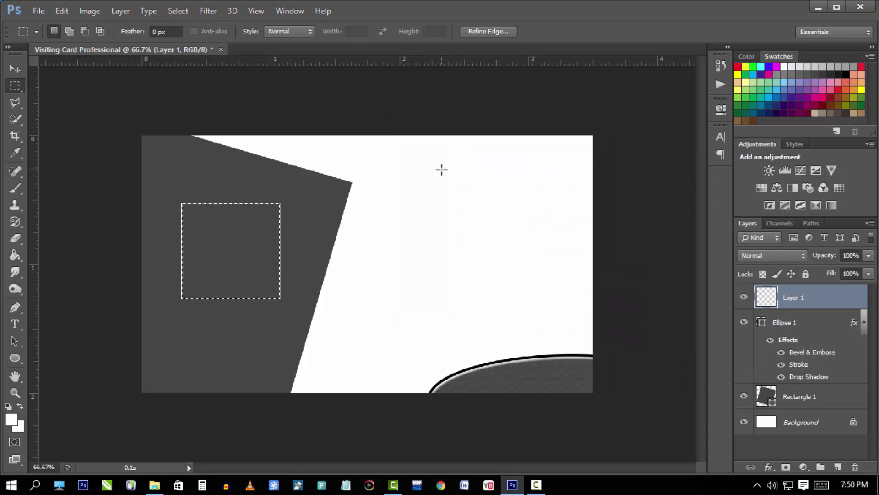
key(ctrl+d)
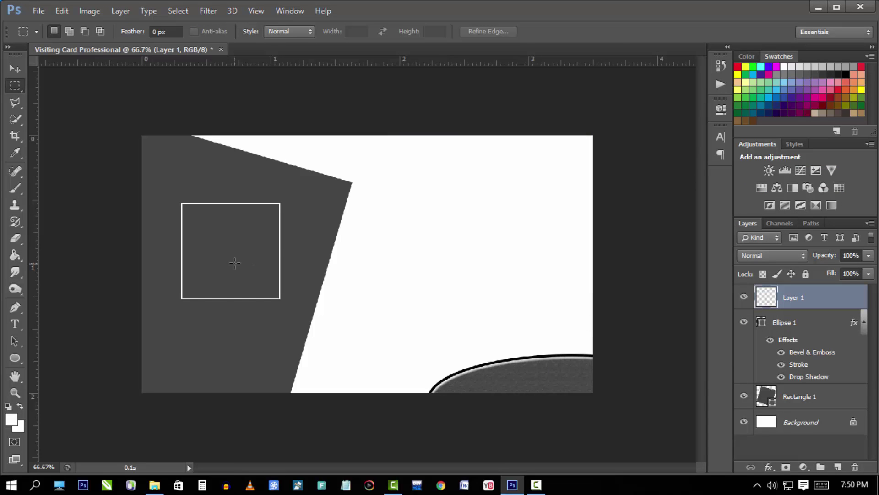
key(ctrl+t)
key(Return)
key(ctrl+plus)
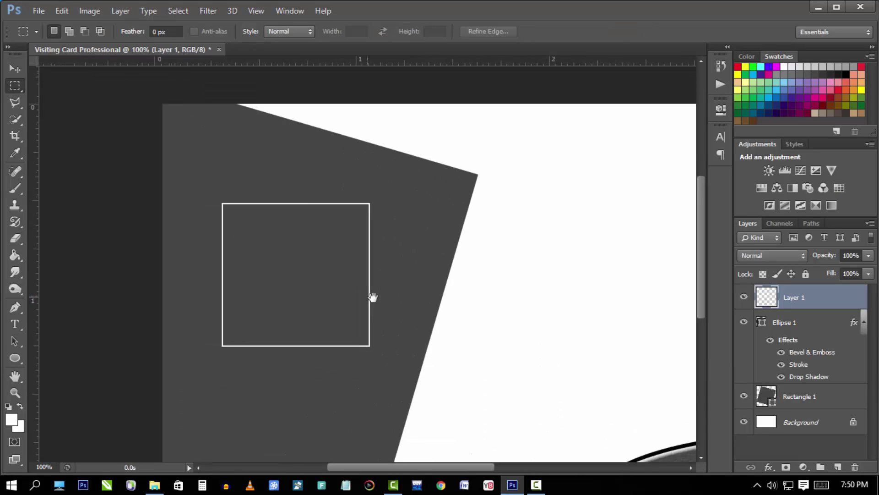
Use a hard round Eraser tip to gap the square's sides near its bottom corners.
drag(373, 297, 380, 300)
key(e)
click(61, 26)
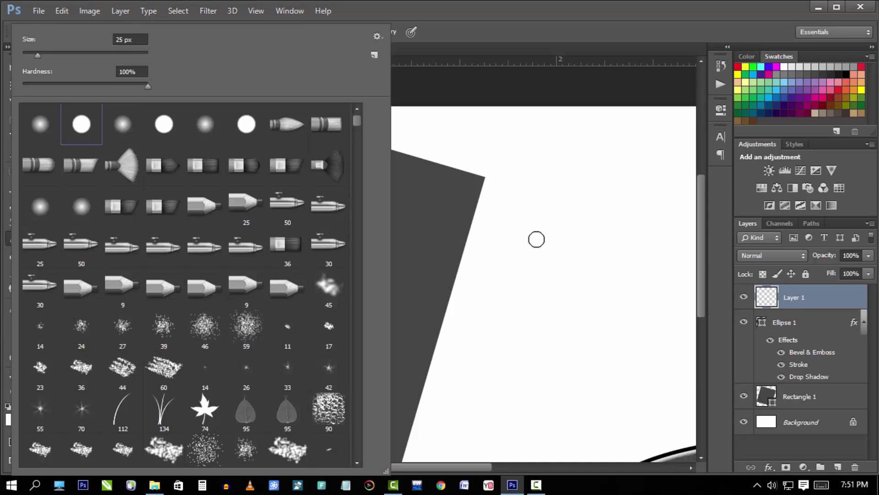
click(539, 239)
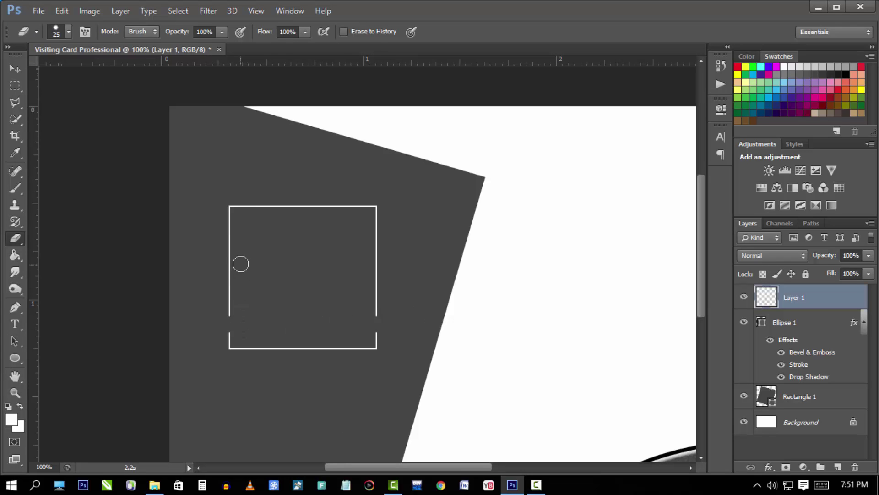
key(t)
click(12, 419)
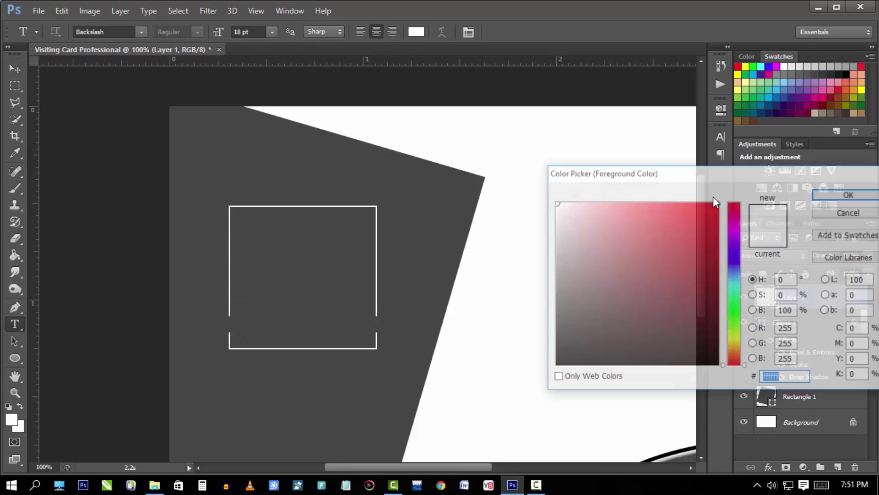
Type the owner's two-line name in white and scale it to fit inside the square.
key(Escape)
click(264, 245)
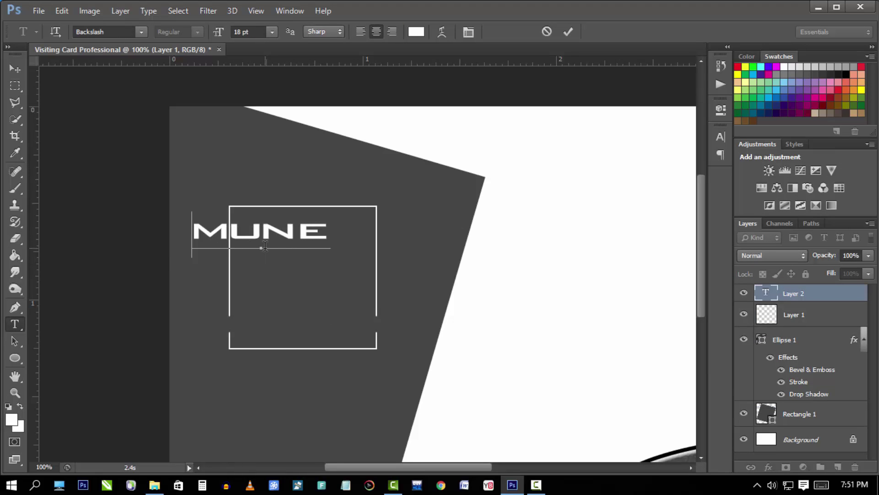
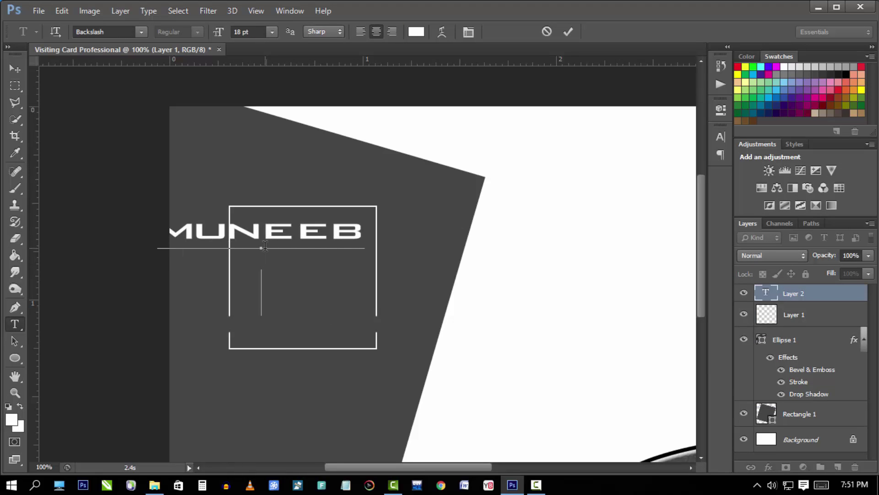
key(ctrl+Return)
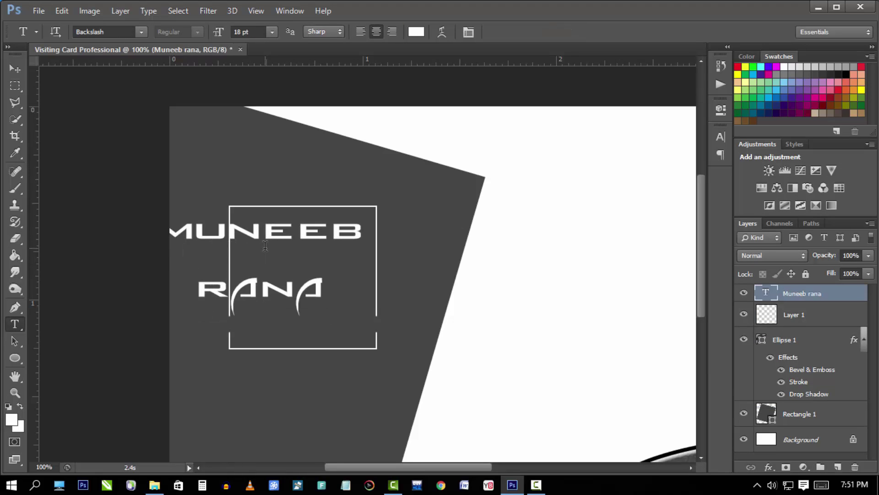
key(ctrl+t)
drag(304, 270, 362, 276)
mouse_move(421, 319)
mouse_down()
mouse_move(388, 302)
mouse_move(356, 266)
mouse_up()
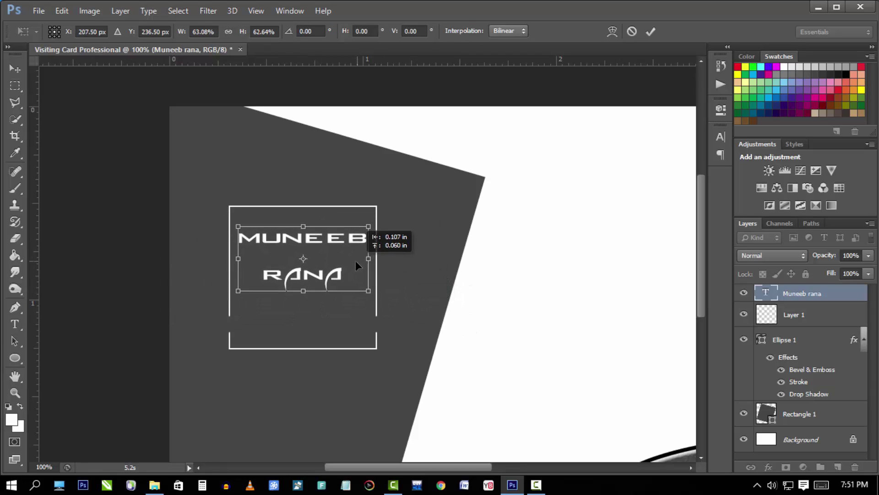
key(Return)
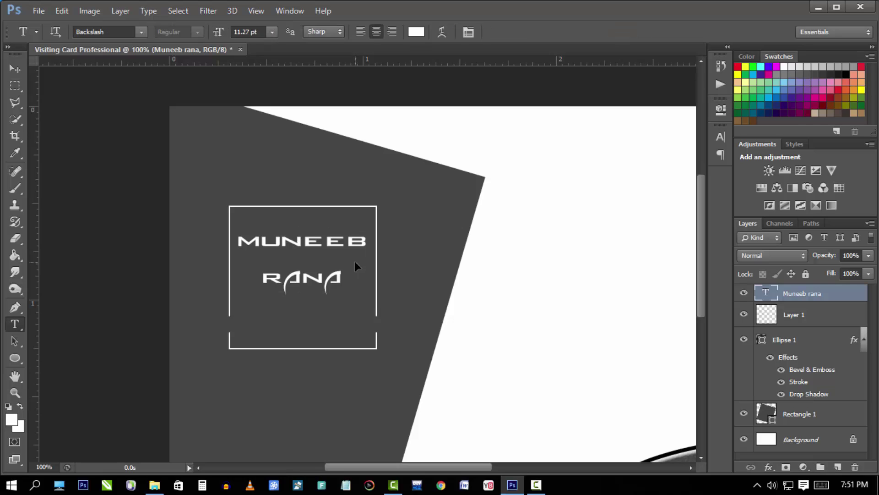
click(209, 325)
text(www)
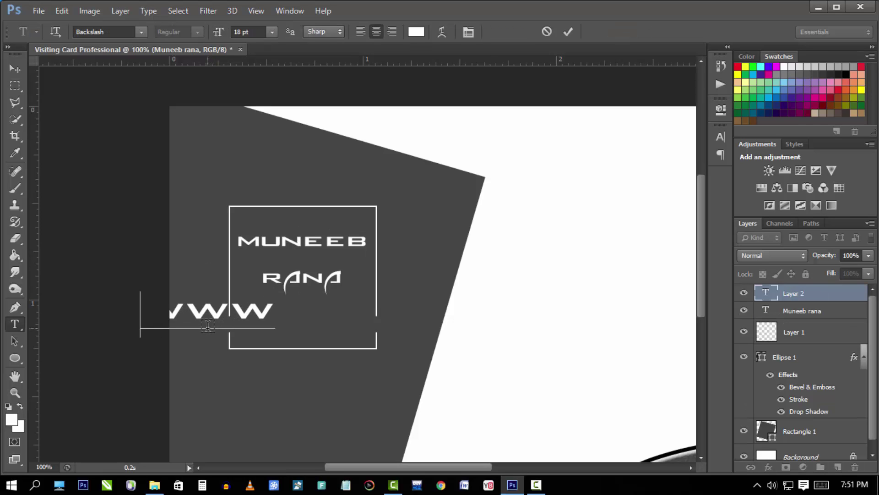
text(.pendugraphe)
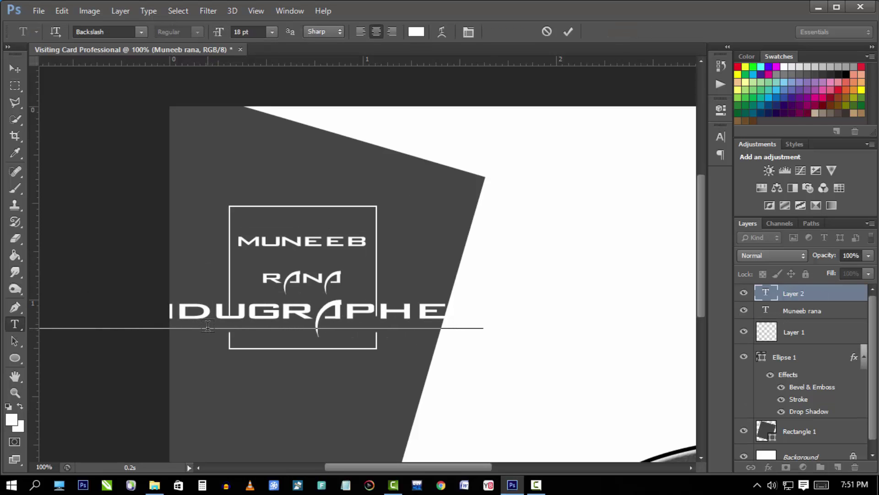
text(r.com)
key(ctrl+Return)
key(ctrl+t)
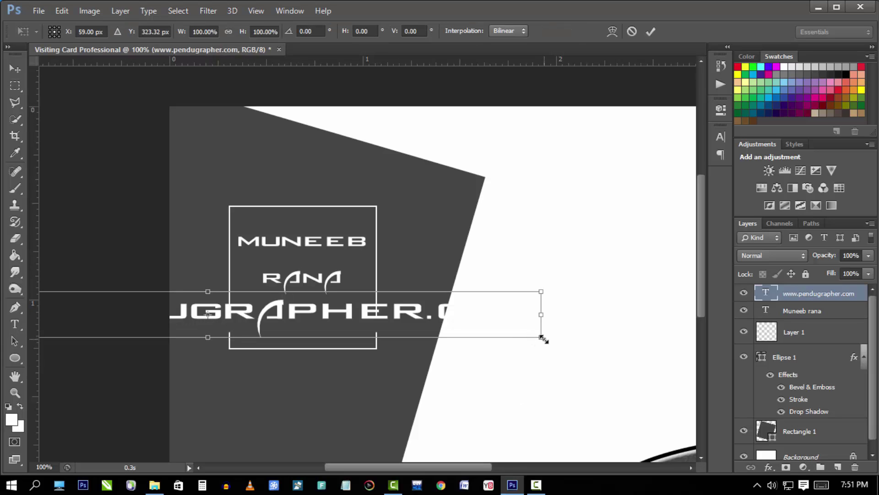
mouse_move(543, 339)
mouse_down()
mouse_move(363, 324)
mouse_move(440, 338)
mouse_move(407, 328)
mouse_up()
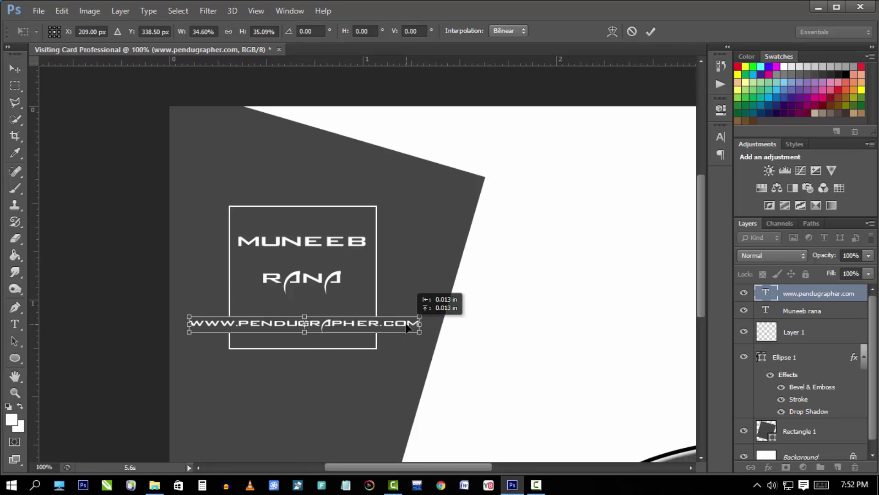
key(Down)
key(Down)
key(Left)
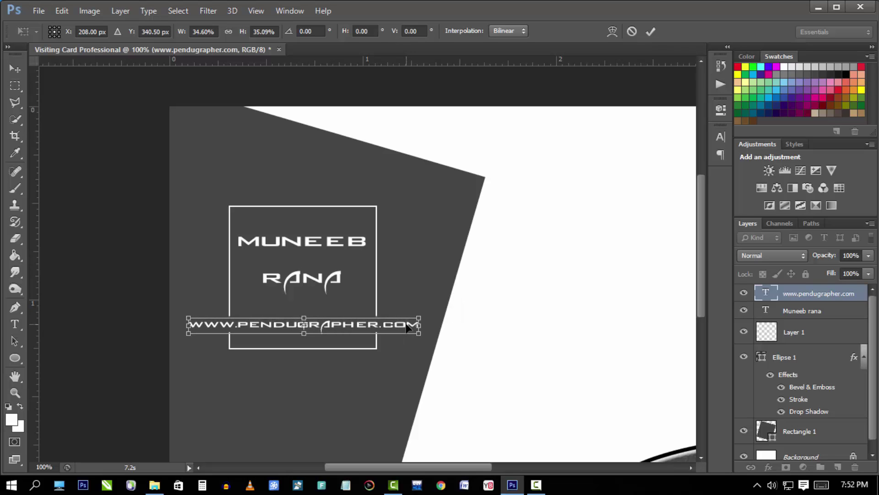
key(Return)
Type the phone number in BernhardFashion BT on the curved shape at lower right.
key(ctrl+minus)
key(ctrl+minus)
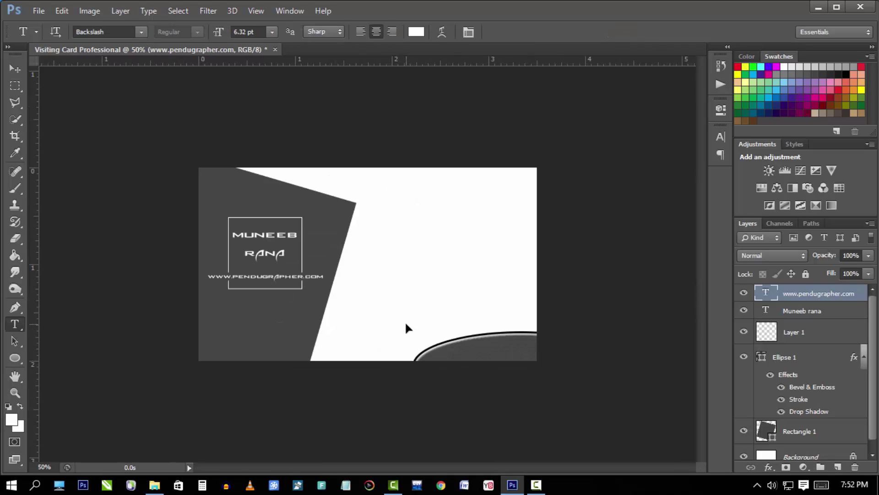
key(ctrl+plus)
key(ctrl+plus)
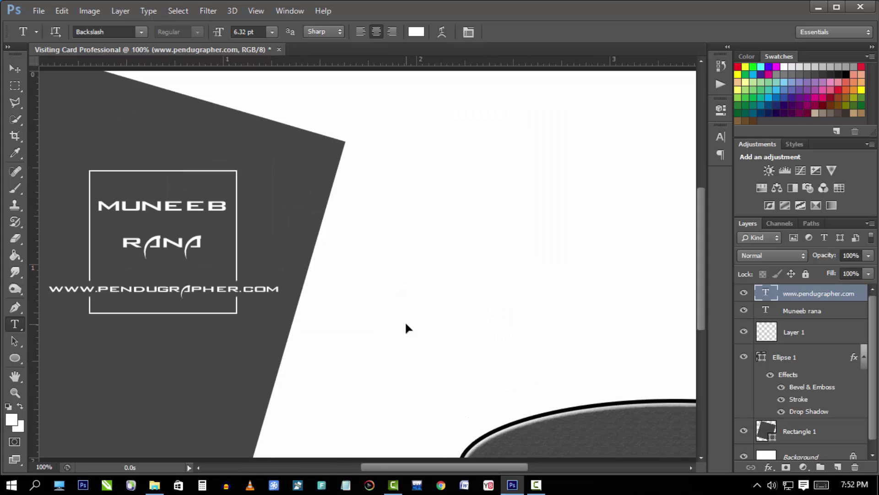
key(ctrl+plus)
mouse_move(277, 261)
mouse_down()
mouse_move(257, 280)
mouse_move(292, 343)
mouse_move(275, 241)
mouse_up()
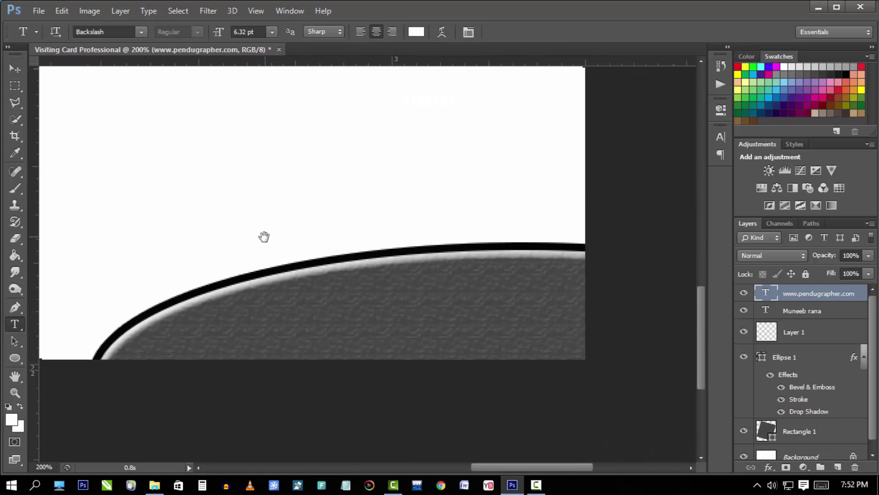
click(212, 347)
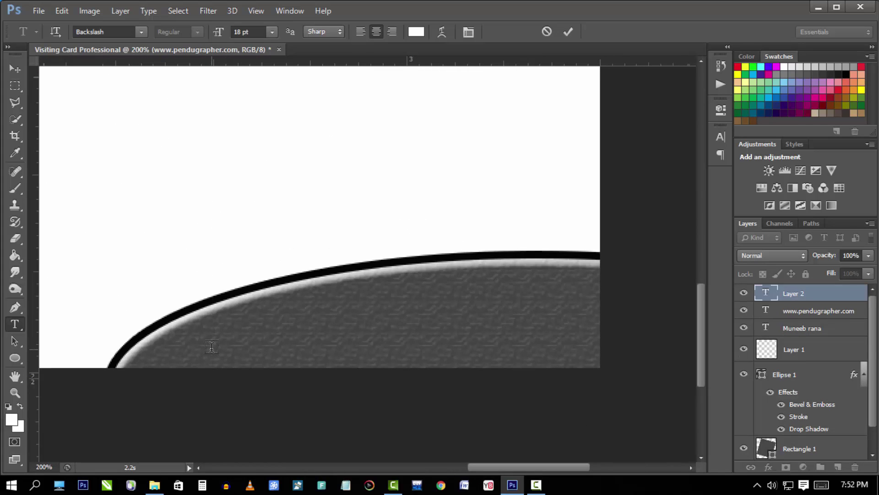
click(141, 32)
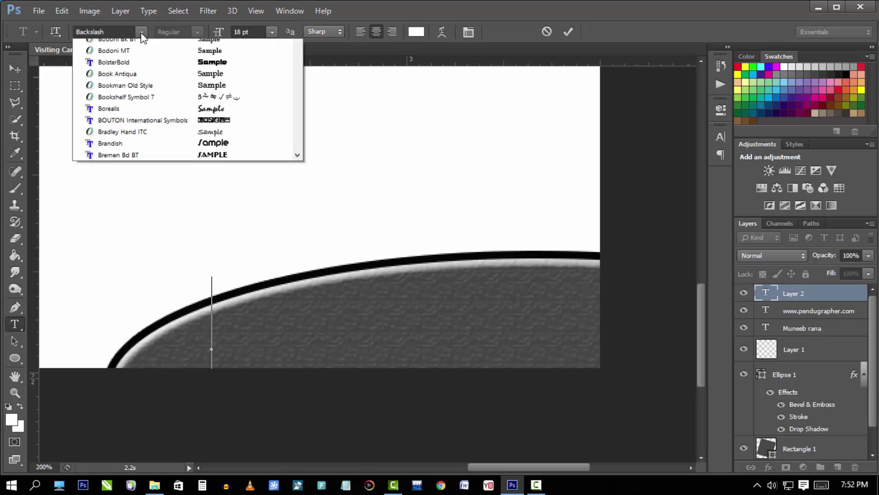
click(233, 219)
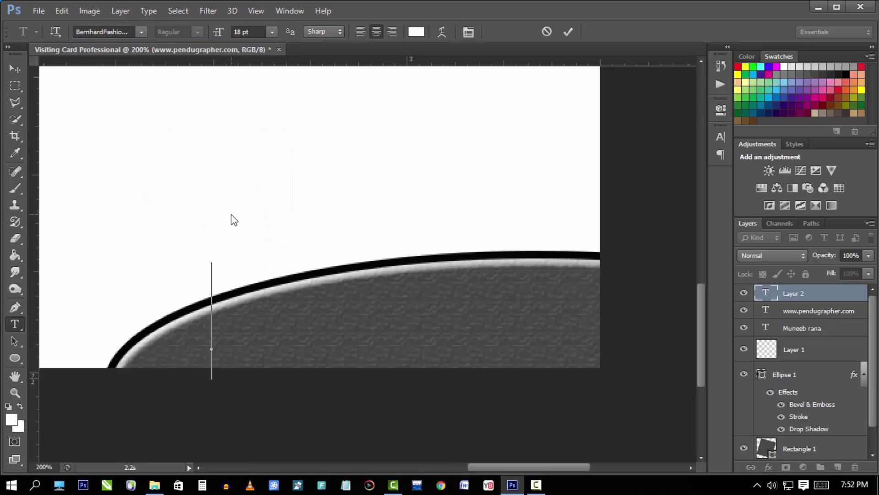
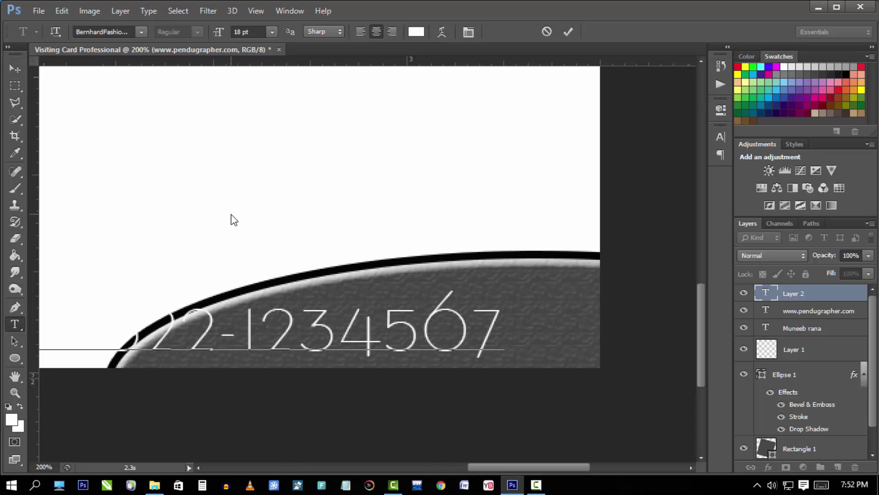
key(ctrl+Return)
key(ctrl+minus)
Shrink the phone number to about half size and move it onto the curved panel.
drag(343, 353, 159, 271)
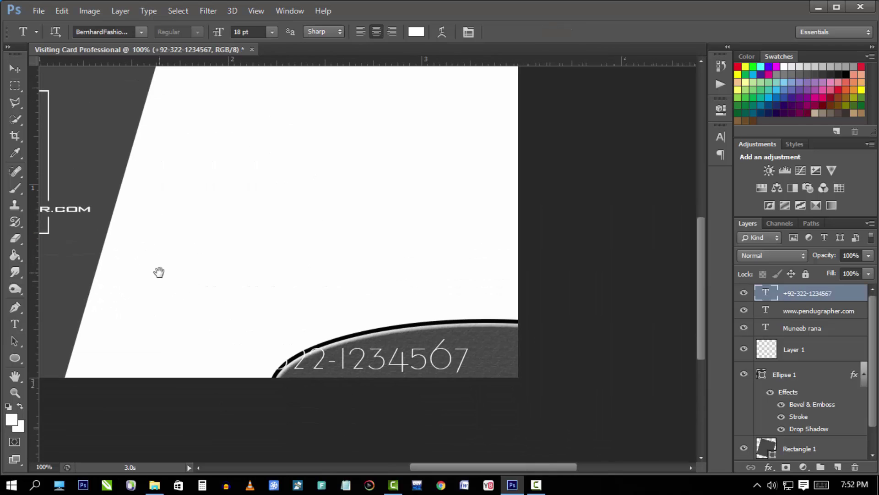
key(ctrl+t)
drag(384, 334, 425, 336)
mouse_move(533, 374)
mouse_down()
mouse_move(476, 362)
mouse_move(492, 351)
mouse_move(497, 361)
mouse_move(483, 347)
mouse_up()
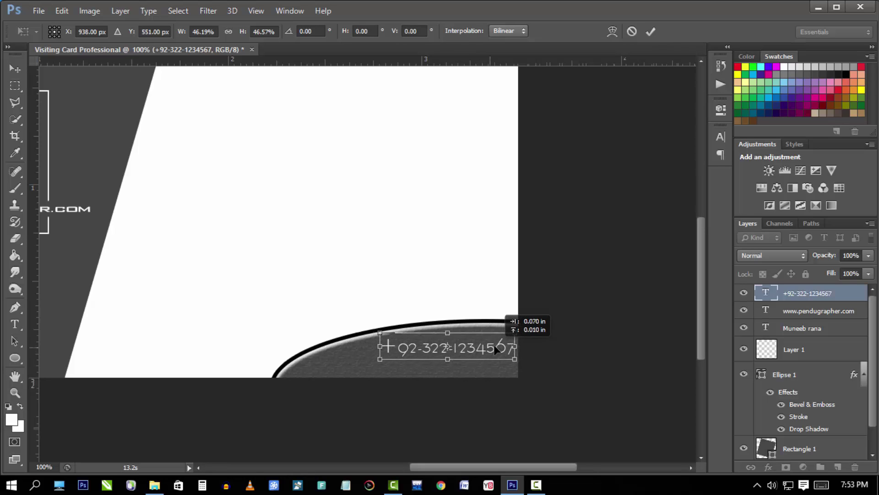
mouse_move(479, 350)
mouse_down()
mouse_move(499, 348)
mouse_move(438, 304)
mouse_up()
key(Return)
key(ctrl+plus)
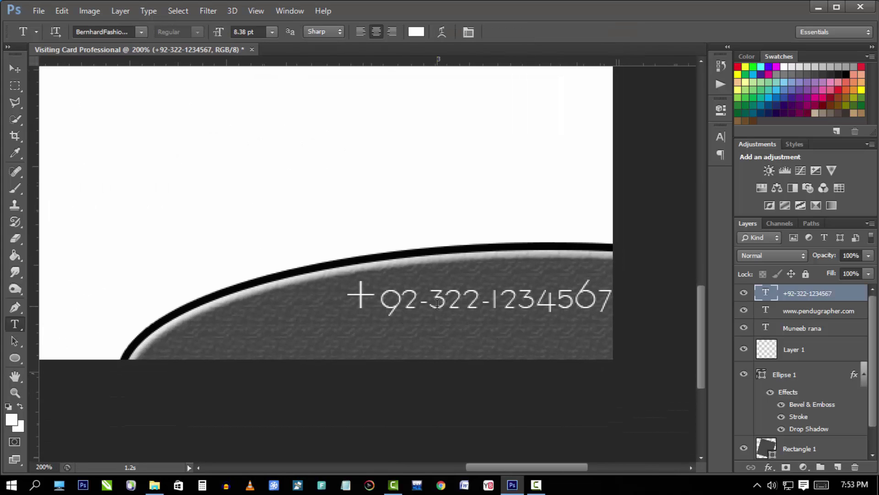
key(ctrl+t)
key(Left)
key(Left)
key(Left)
key(Left)
key(Left)
key(Left)
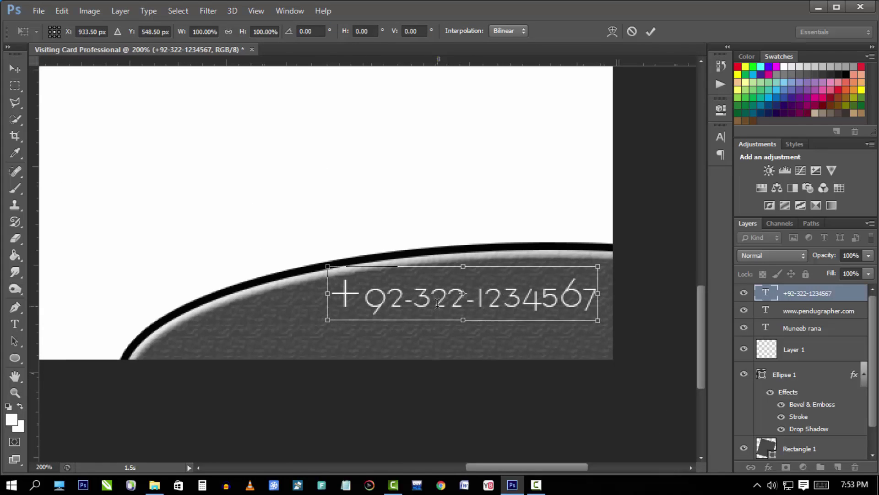
key(Return)
click(256, 339)
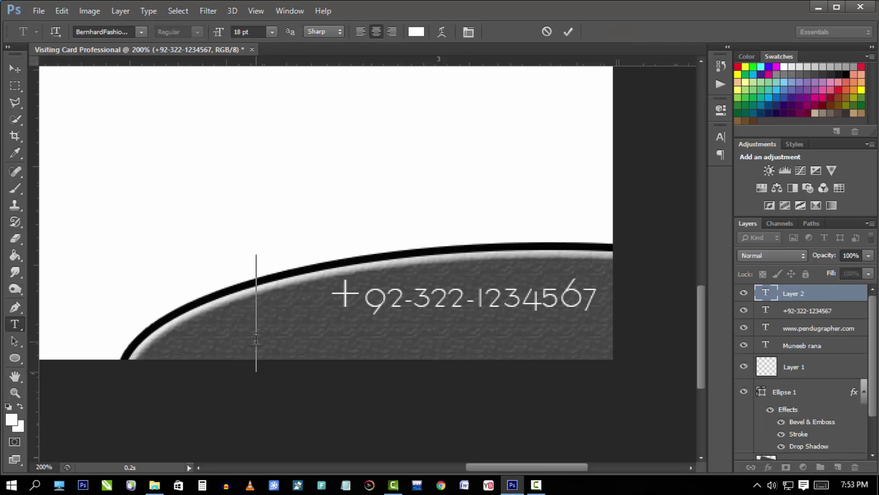
text(www.pendugr)
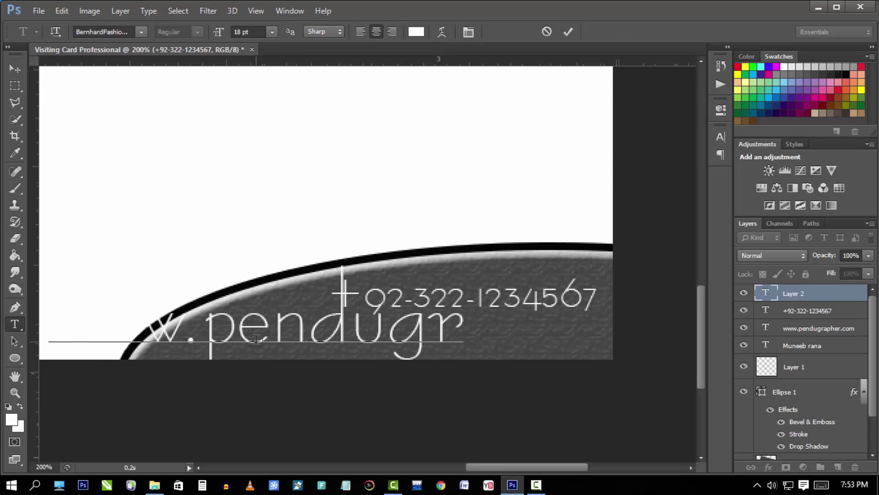
text(apher.com)
key(ctrl+Return)
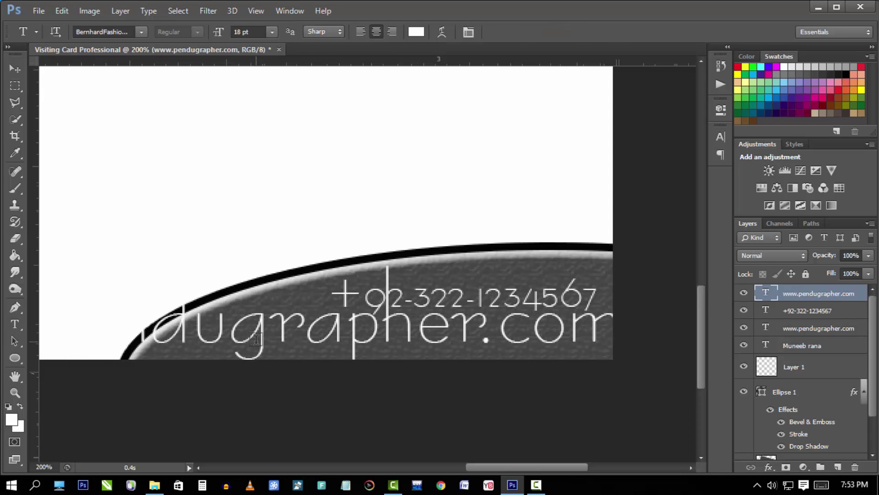
key(ctrl+t)
mouse_move(625, 374)
mouse_down()
mouse_move(400, 335)
mouse_move(566, 337)
mouse_up()
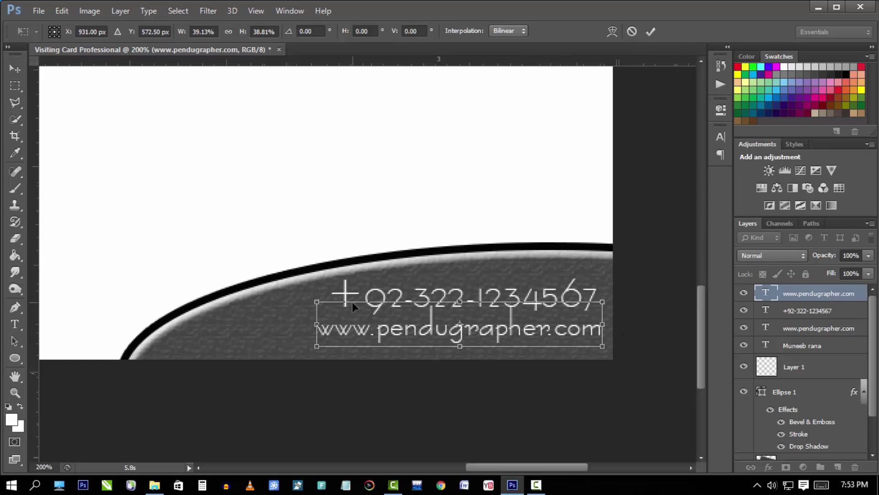
drag(317, 303, 252, 291)
drag(368, 348, 370, 348)
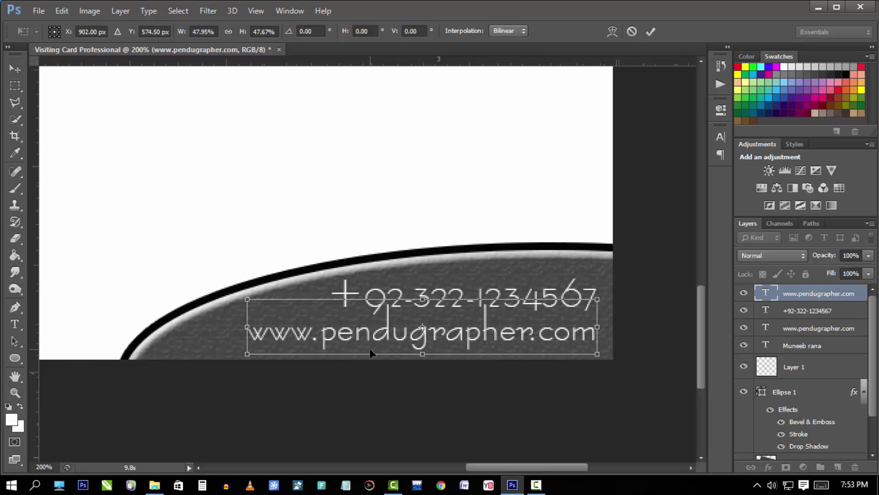
key(Return)
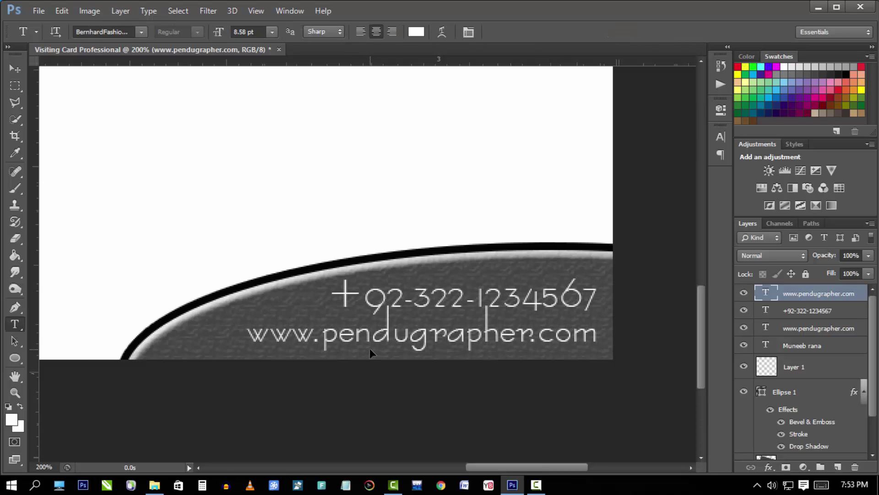
key(ctrl+minus)
key(ctrl+minus)
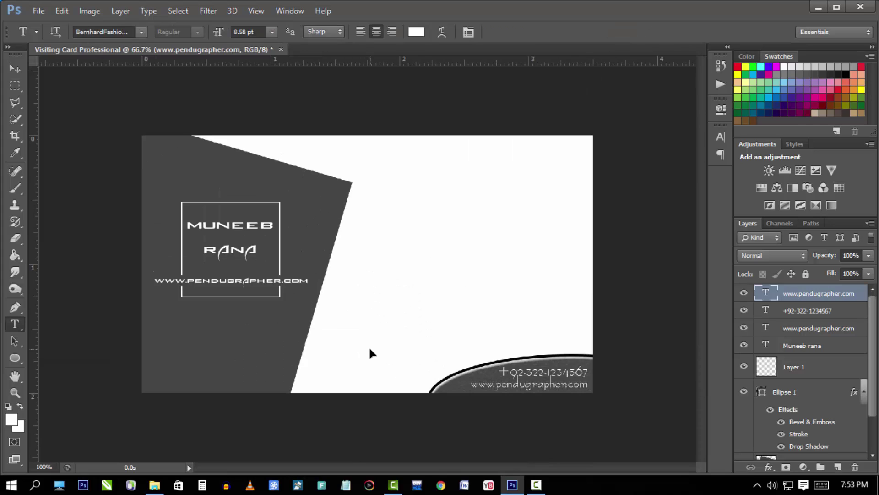
key(ctrl+plus)
click(141, 31)
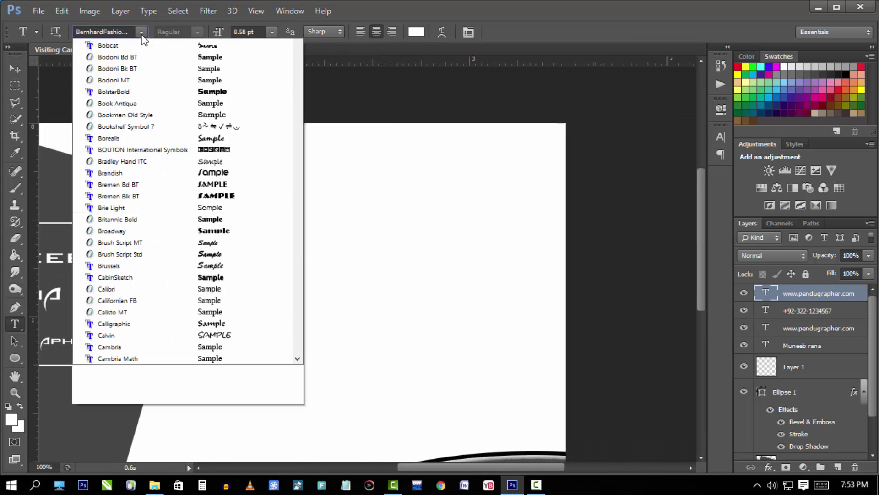
click(124, 35)
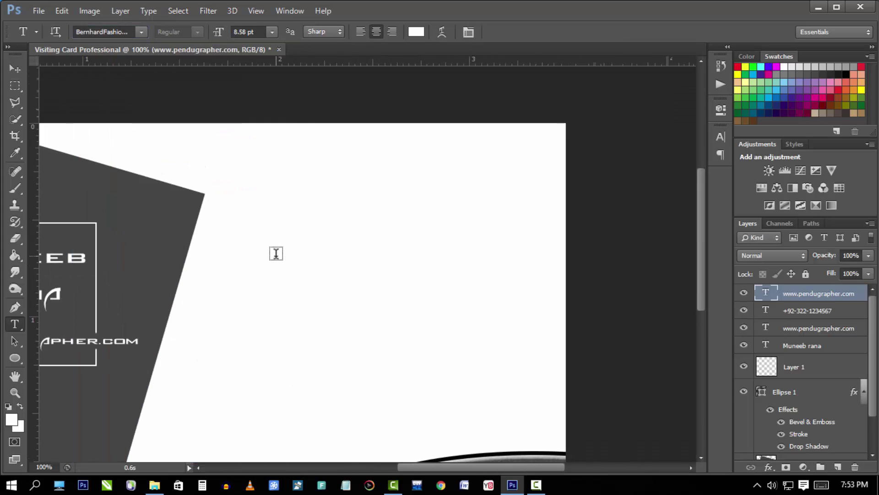
click(276, 253)
click(416, 32)
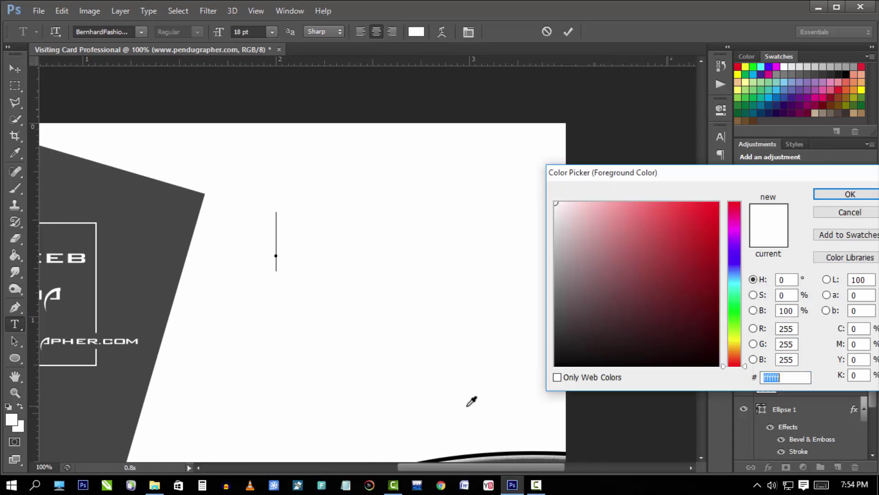
click(548, 363)
key(Return)
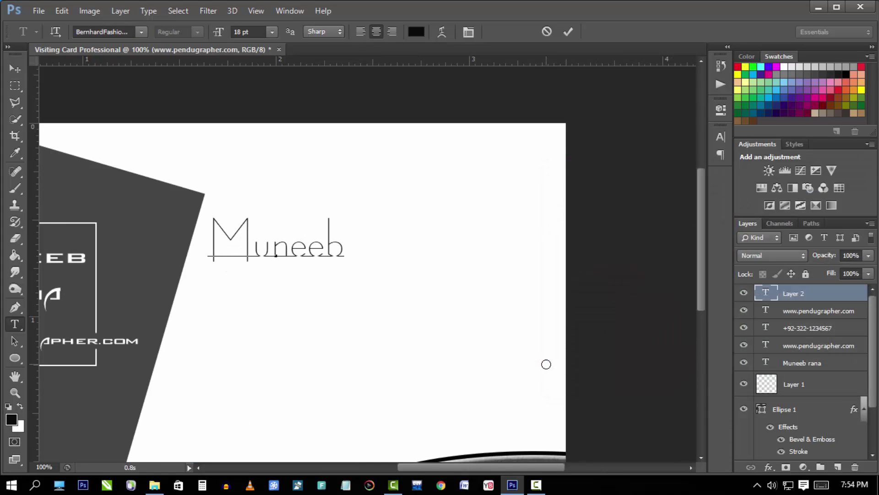
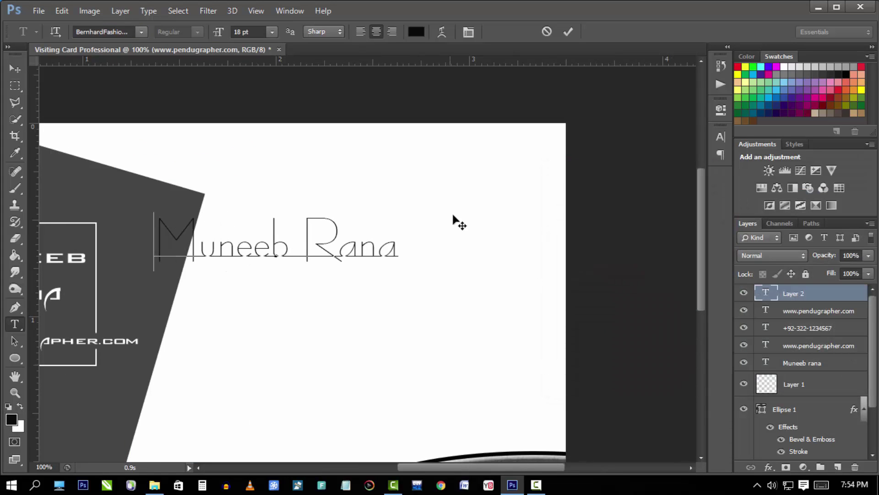
mouse_move(408, 300)
mouse_down()
mouse_move(483, 320)
mouse_move(487, 306)
mouse_up()
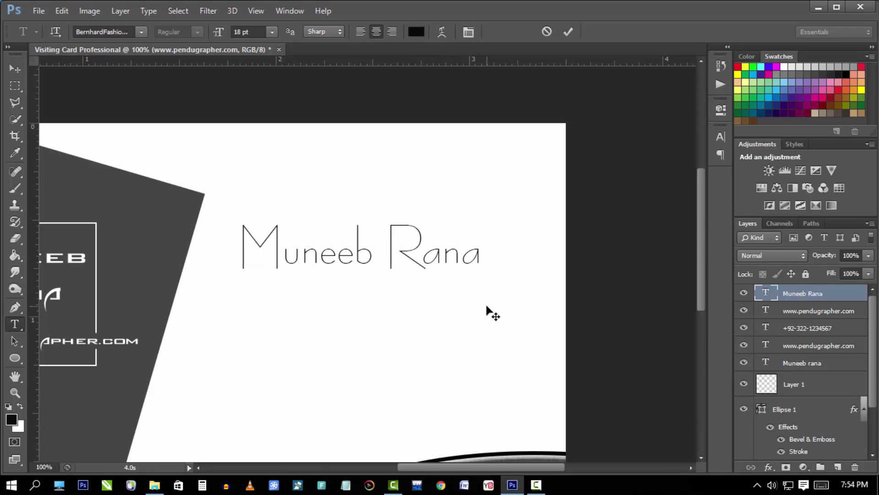
key(ctrl+Return)
click(487, 261)
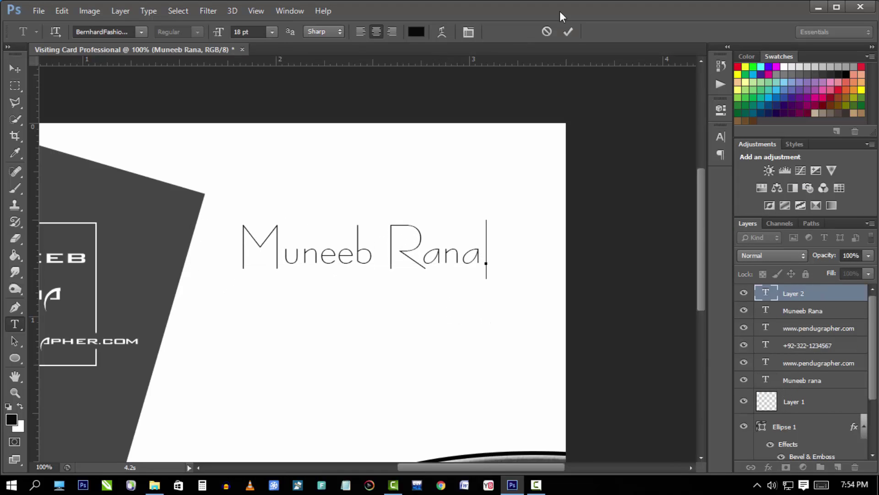
click(547, 32)
click(291, 315)
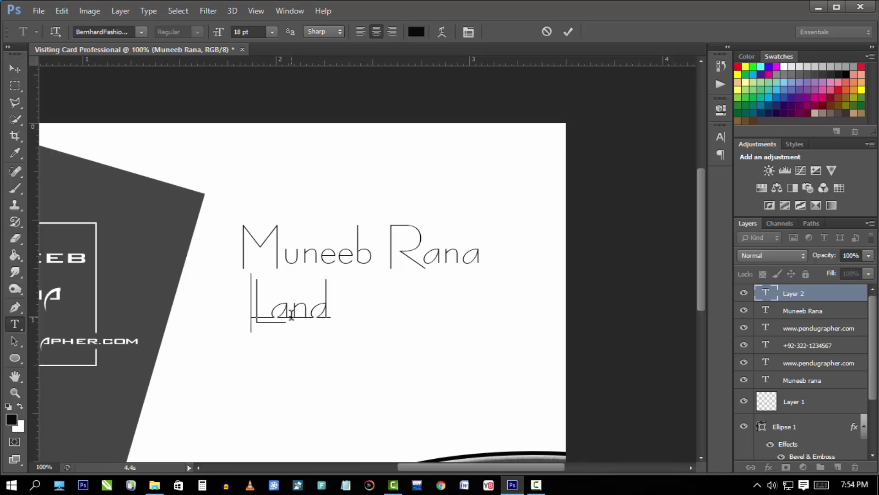
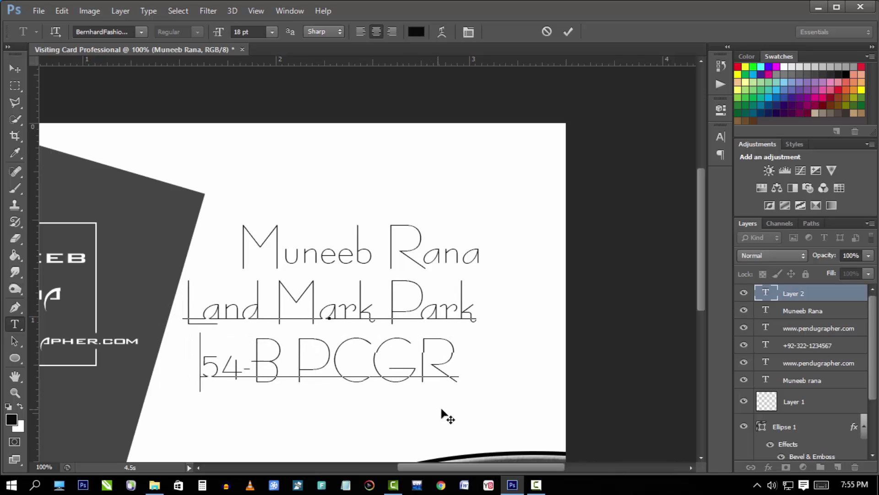
key(ctrl+Return)
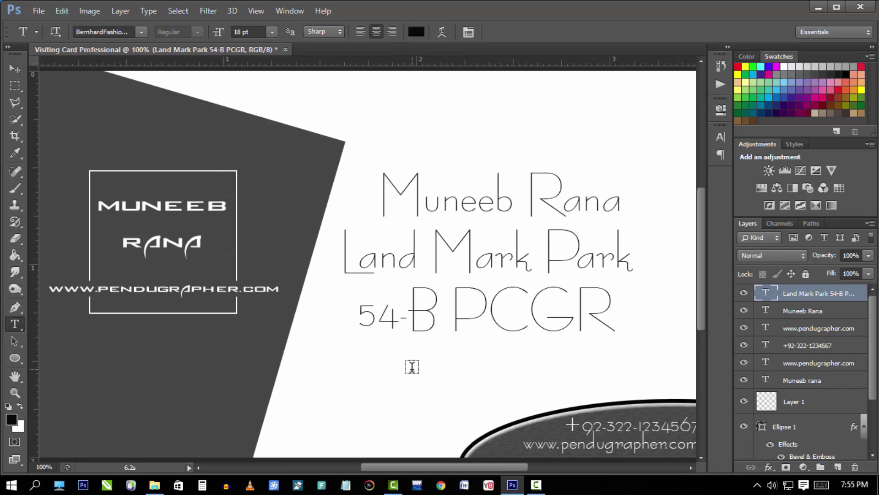
click(412, 366)
text(Pakist)
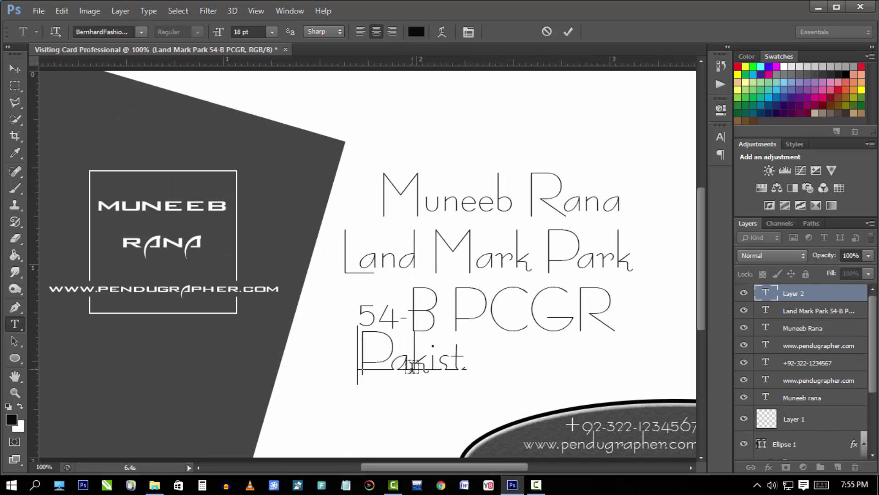
text(an)
key(ctrl+Return)
click(466, 240)
key(Escape)
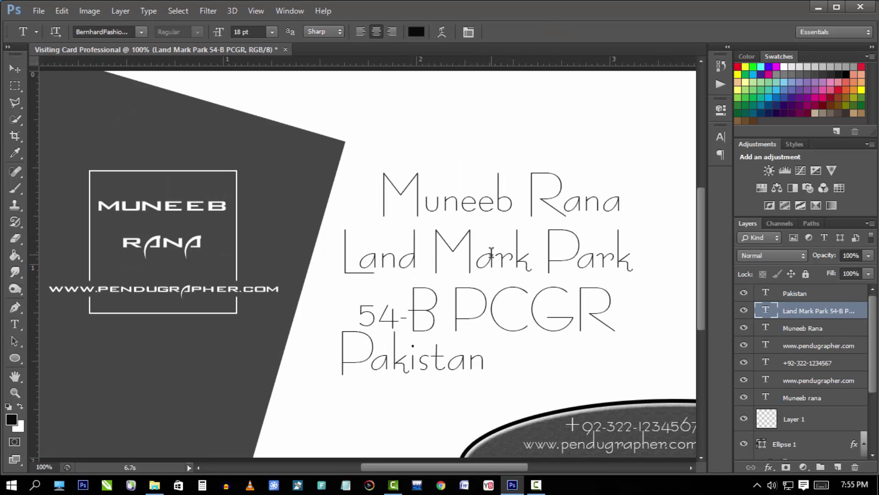
key(ctrl+t)
mouse_move(635, 352)
mouse_down()
mouse_move(582, 322)
mouse_move(552, 284)
mouse_move(562, 276)
mouse_up()
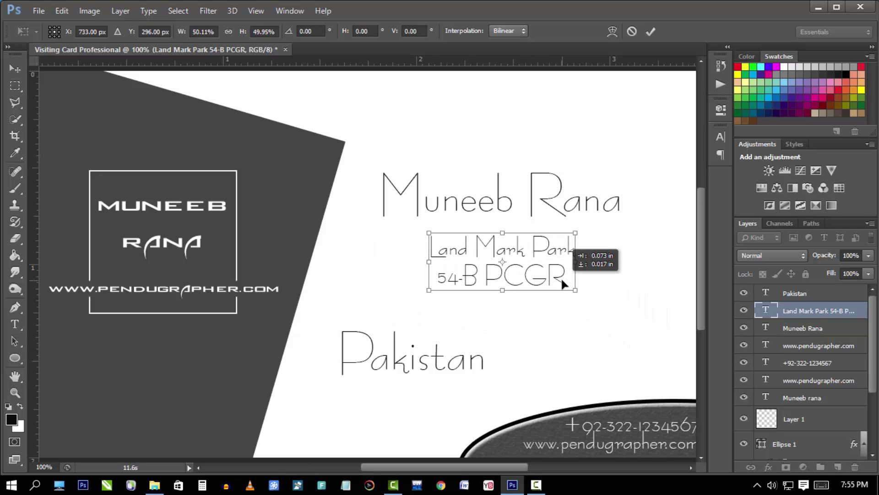
key(Return)
click(457, 360)
key(Escape)
key(ctrl+t)
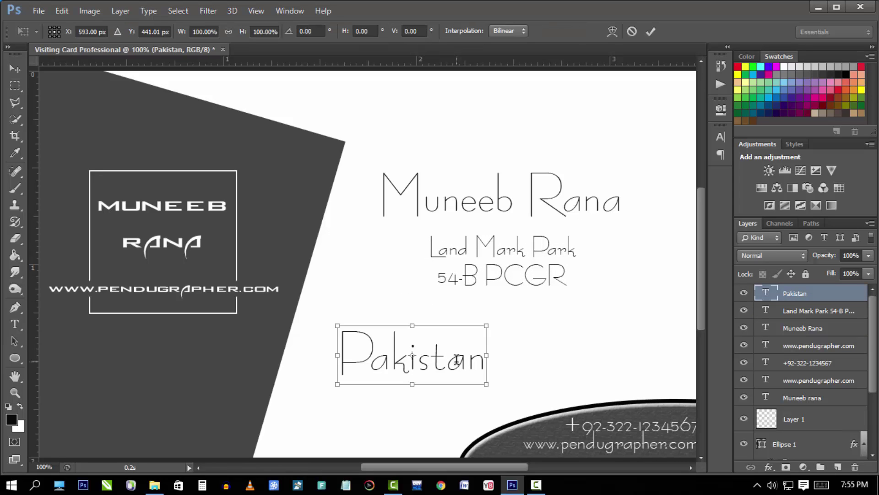
mouse_move(474, 373)
mouse_down()
mouse_move(567, 342)
mouse_move(578, 353)
mouse_move(519, 307)
mouse_up()
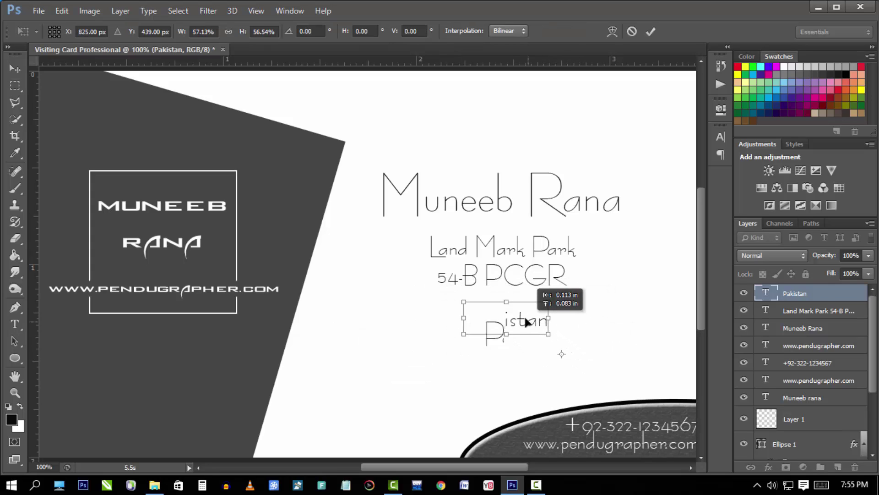
key(Return)
key(t)
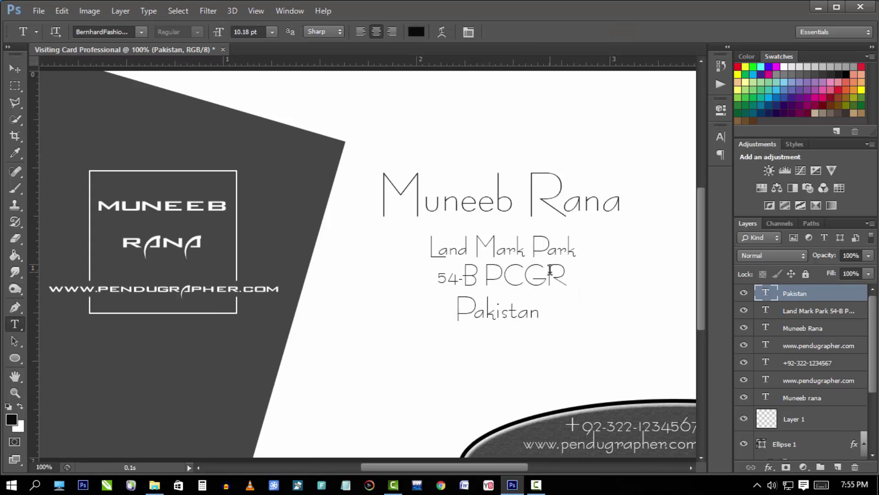
scroll(550, 271, down, 2)
scroll(250, 327, right, 5)
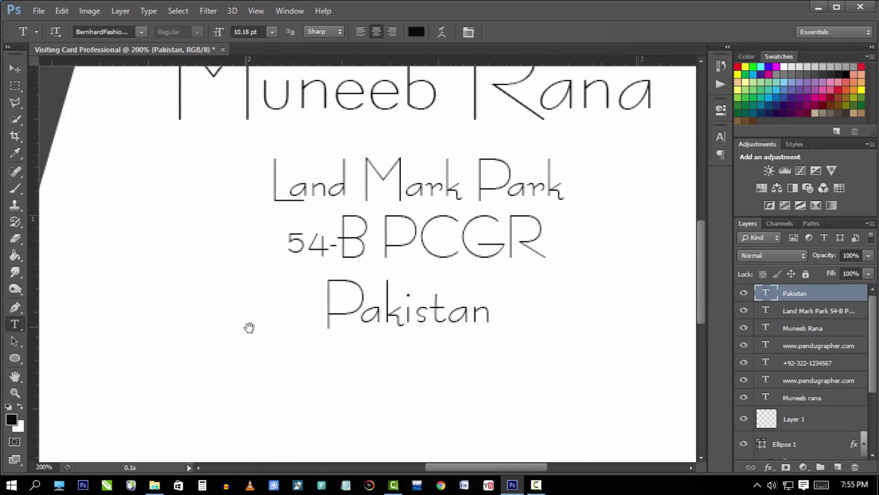
drag(247, 325, 341, 374)
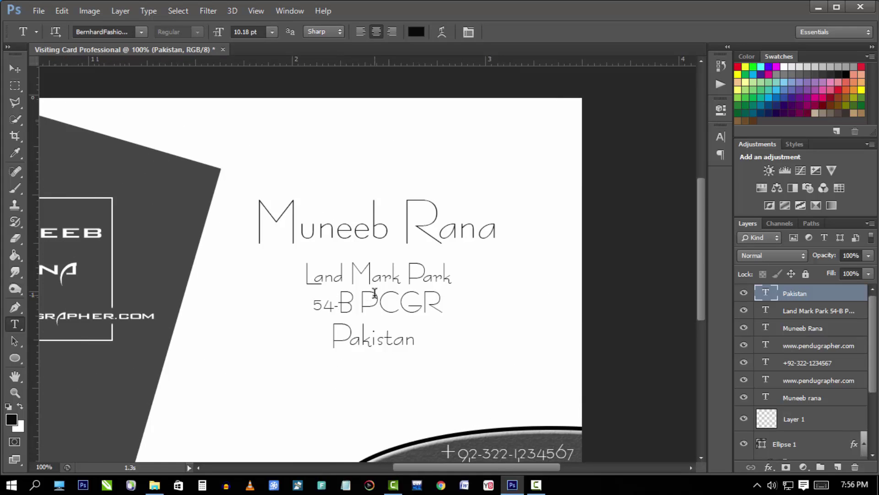
Slightly enlarge the Land Mark Park address block with Free Transform.
click(344, 291)
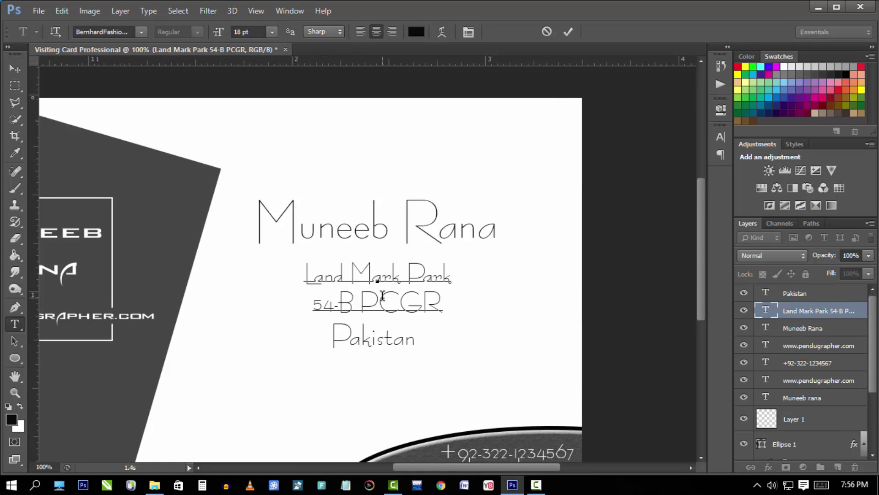
key(ctrl+Return)
key(ctrl+t)
mouse_move(448, 319)
mouse_down()
mouse_move(476, 328)
mouse_move(446, 316)
mouse_up()
key(Return)
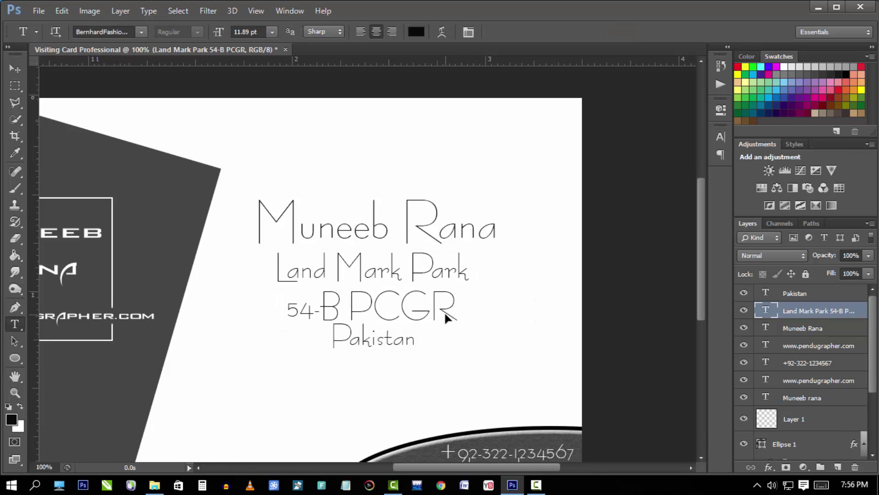
Set both address lines in the Borealis font after trying BN Jinx.
click(444, 311)
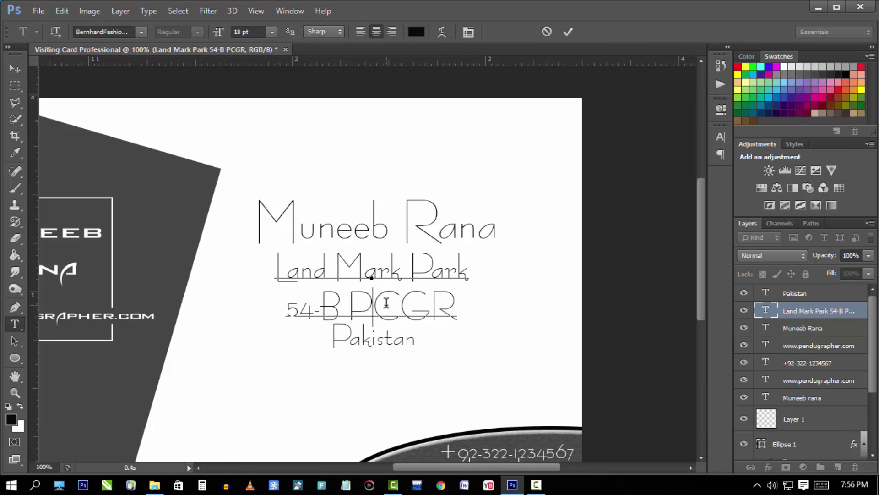
drag(386, 302, 157, 102)
click(144, 33)
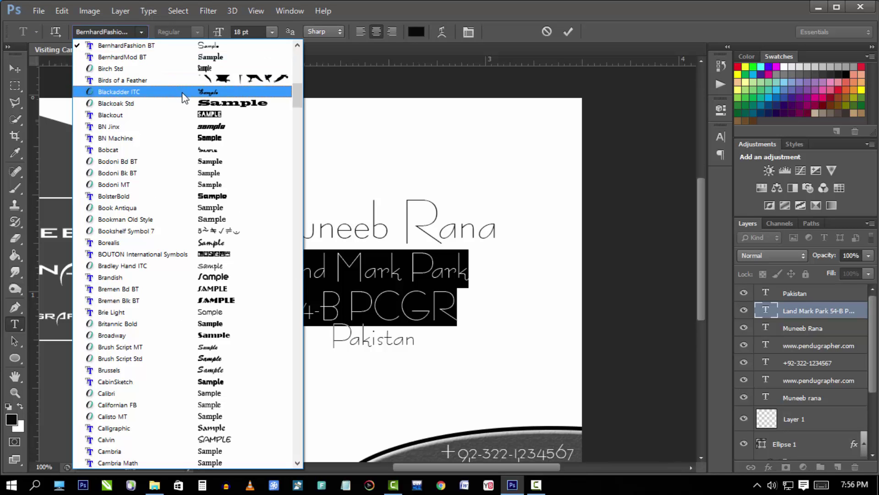
click(228, 129)
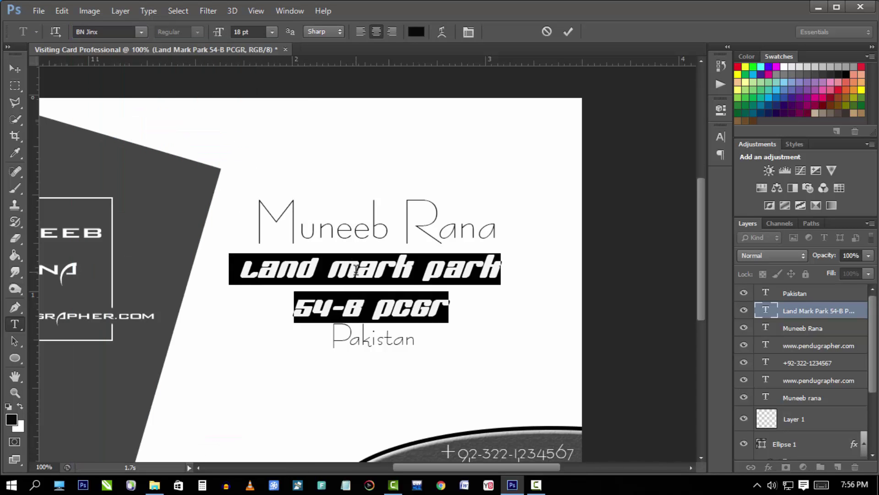
click(446, 310)
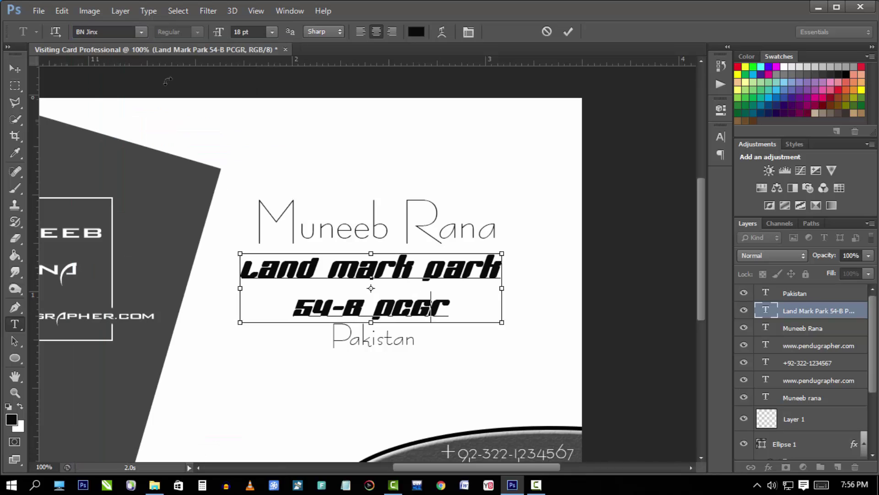
drag(440, 311, 237, 254)
click(140, 32)
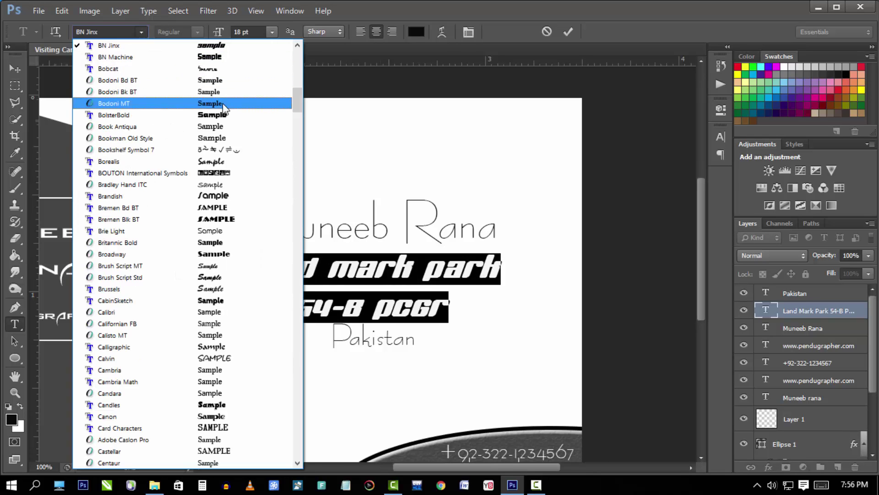
click(248, 163)
click(337, 280)
Shrink the address block to fit neatly beneath the name.
key(ctrl+Return)
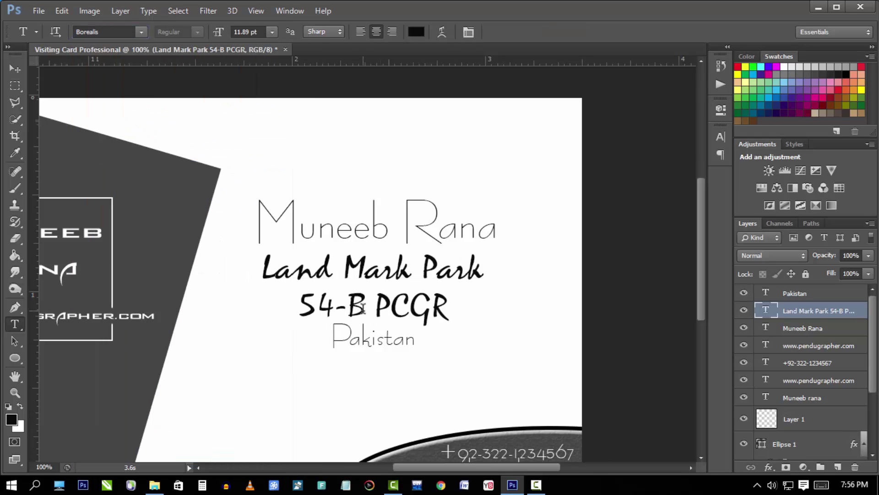
key(ctrl+t)
drag(479, 326, 467, 307)
key(Return)
Set Pakistan in the Borealis font after trying Bobcat.
click(373, 338)
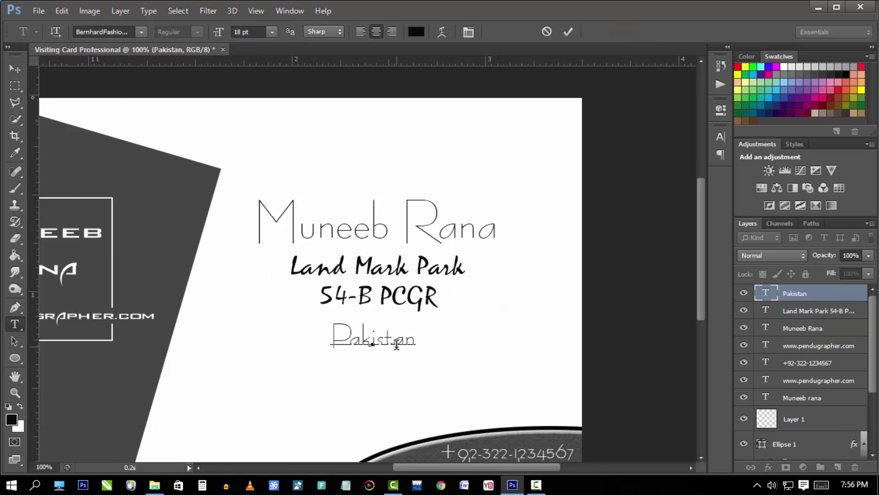
drag(416, 338, 331, 338)
click(142, 32)
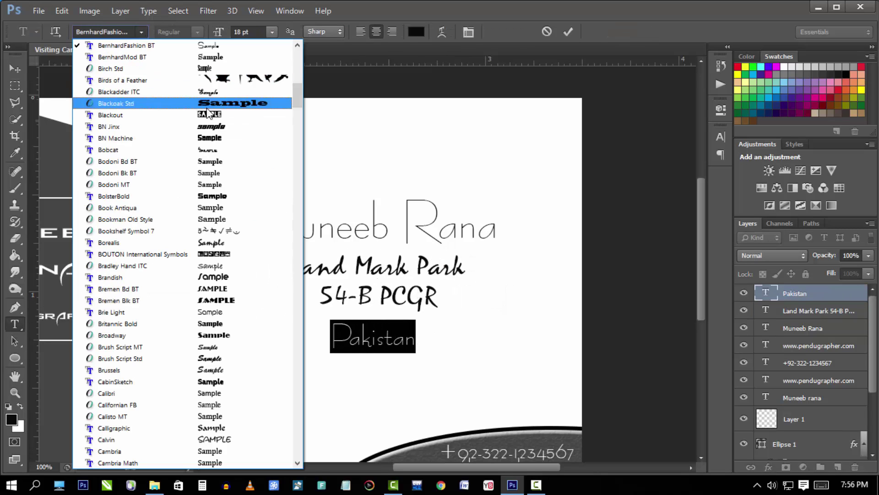
click(250, 149)
click(370, 341)
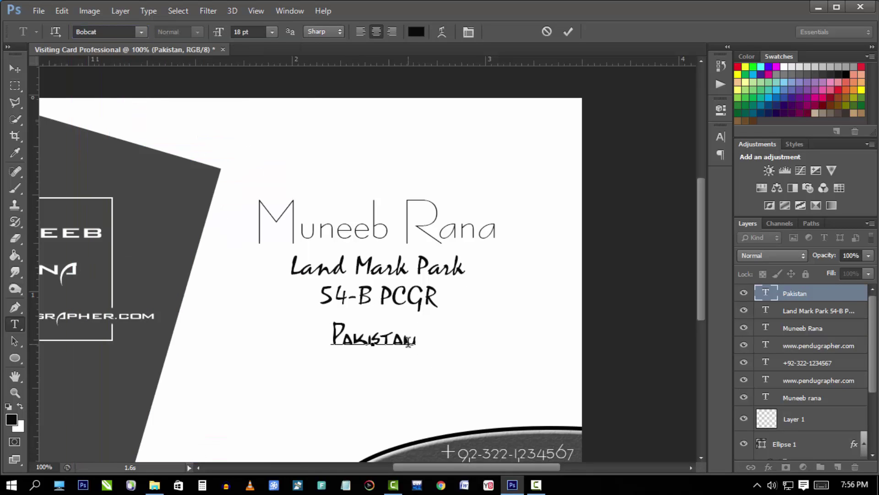
drag(413, 343, 334, 345)
click(141, 32)
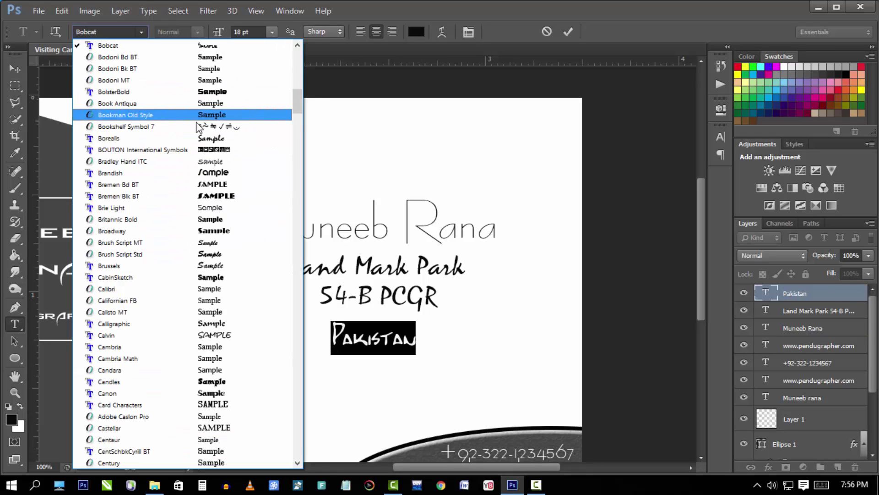
click(119, 117)
key(ctrl+Return)
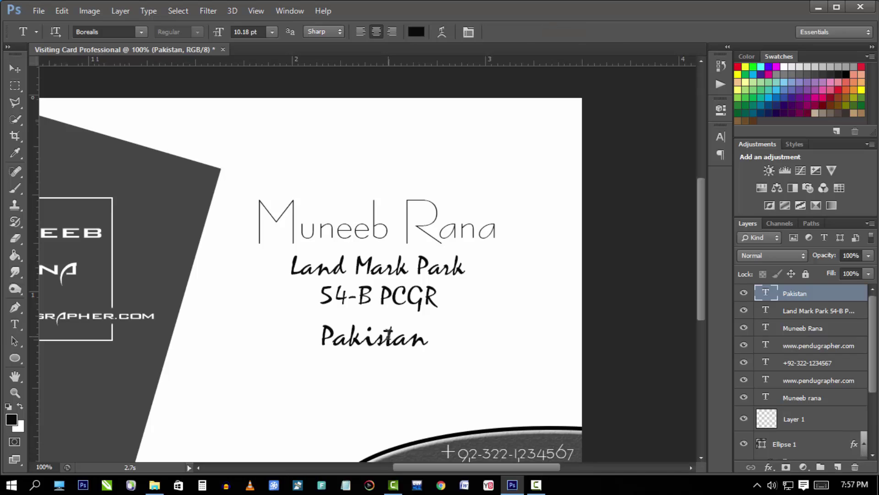
Shrink Pakistan to about 84% and zoom out to see the whole card.
key(ctrl+t)
mouse_move(428, 360)
mouse_down()
mouse_move(408, 348)
mouse_move(402, 326)
mouse_up()
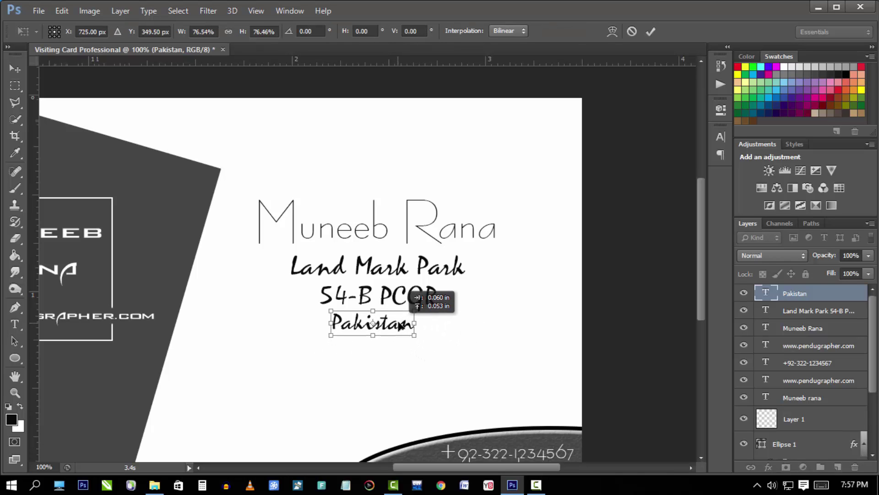
key(Return)
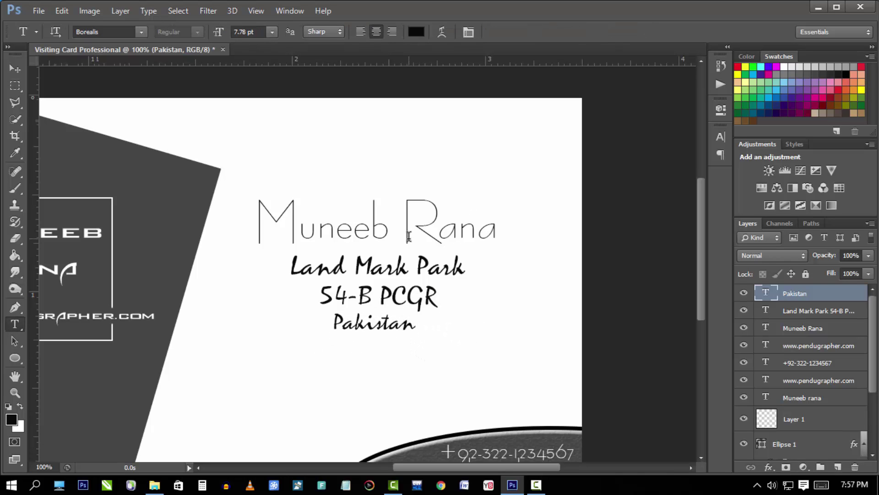
key(ctrl+minus)
key(ctrl+plus)
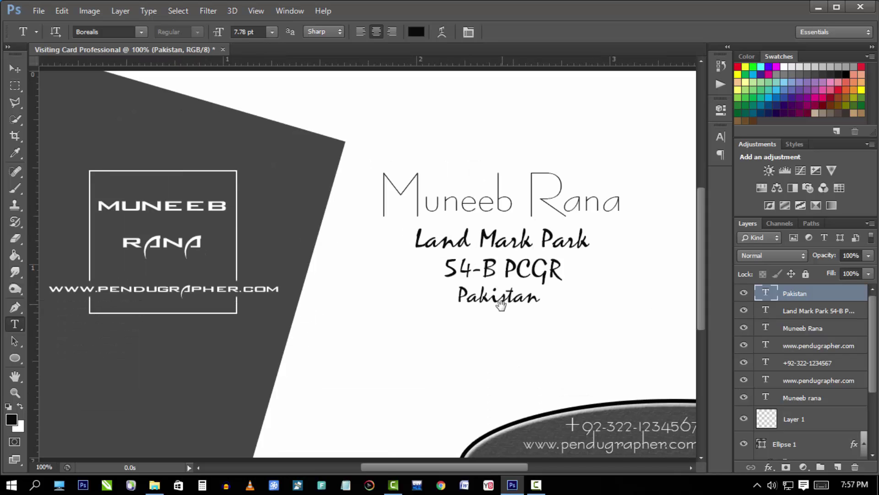
key(ctrl+minus)
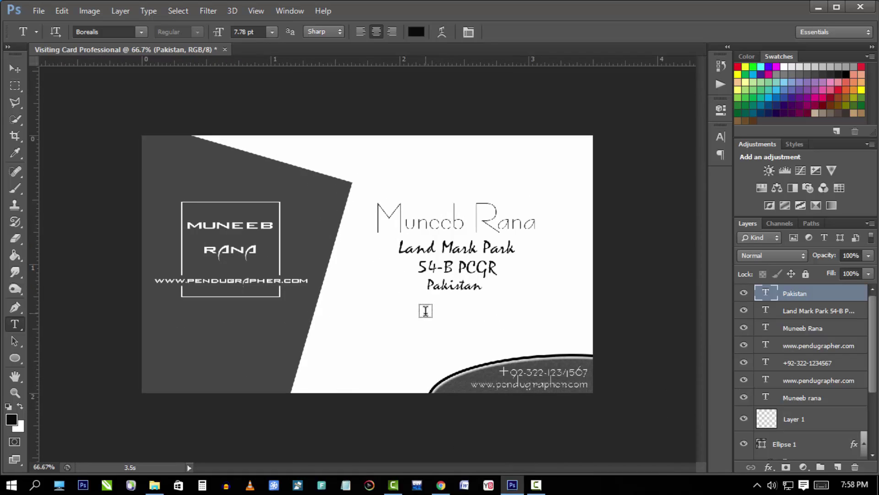
key(ctrl+o)
Bring the top row of social icons into the card, scaled down at bottom-left.
double_click(361, 156)
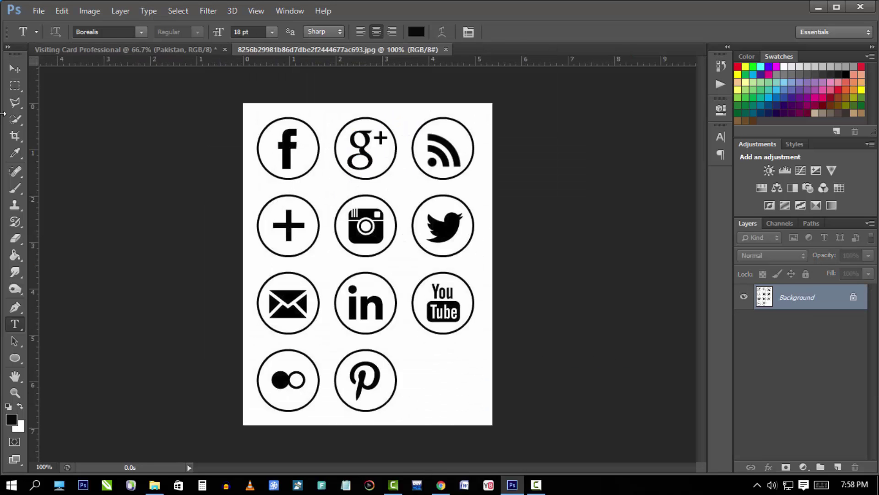
click(15, 86)
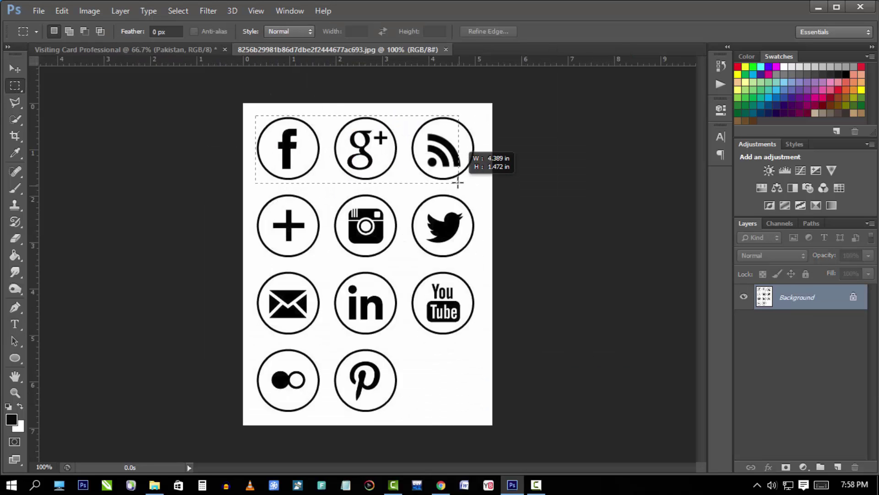
mouse_move(255, 116)
mouse_down()
mouse_move(476, 182)
mouse_move(420, 272)
mouse_up()
key(ctrl+t)
mouse_move(324, 303)
mouse_down()
mouse_move(301, 336)
mouse_move(218, 386)
mouse_up()
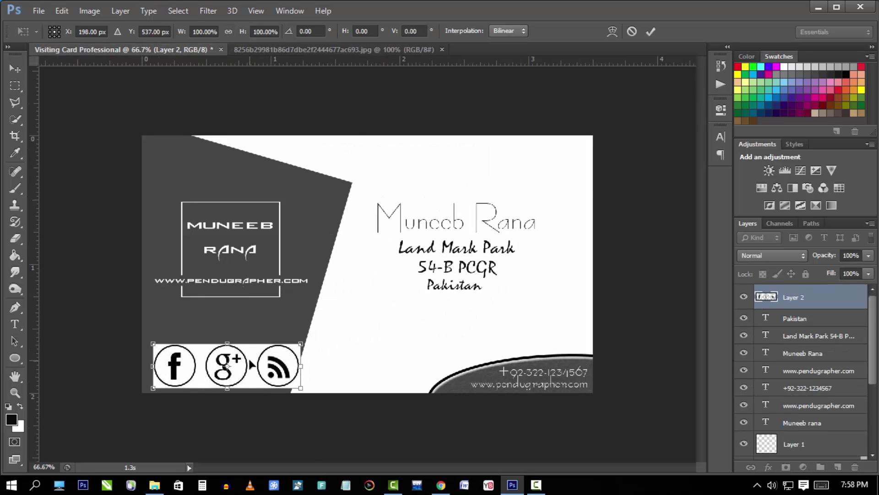
scroll(249, 359, up, 1)
drag(373, 398, 315, 384)
key(Return)
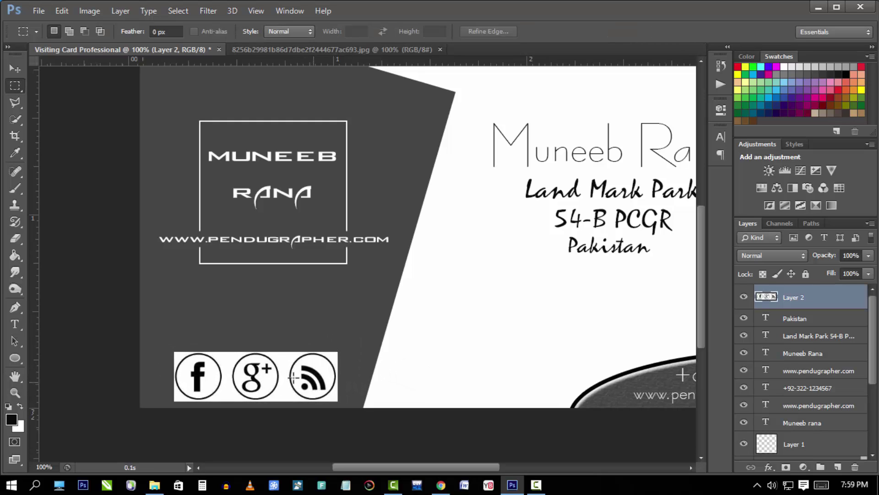
Delete the white background around the icons and inside the G+ circle.
right_click(20, 122)
click(60, 128)
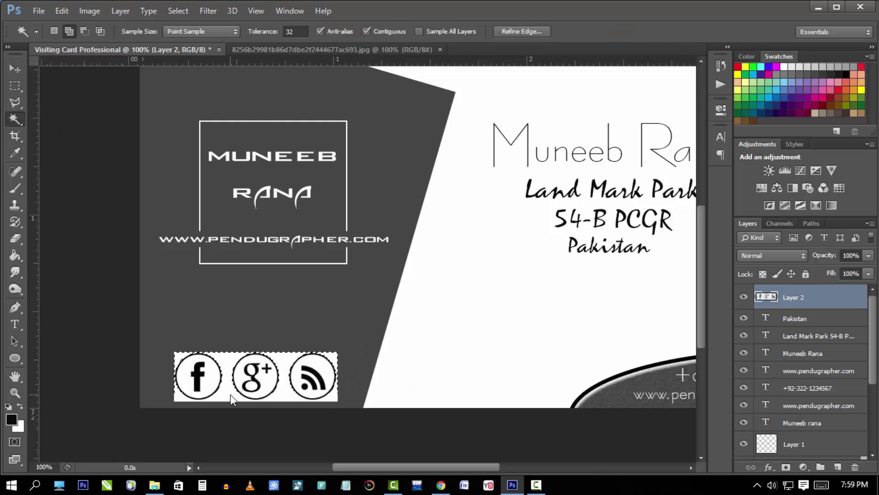
click(230, 394)
key(Delete)
key(ctrl+d)
click(266, 386)
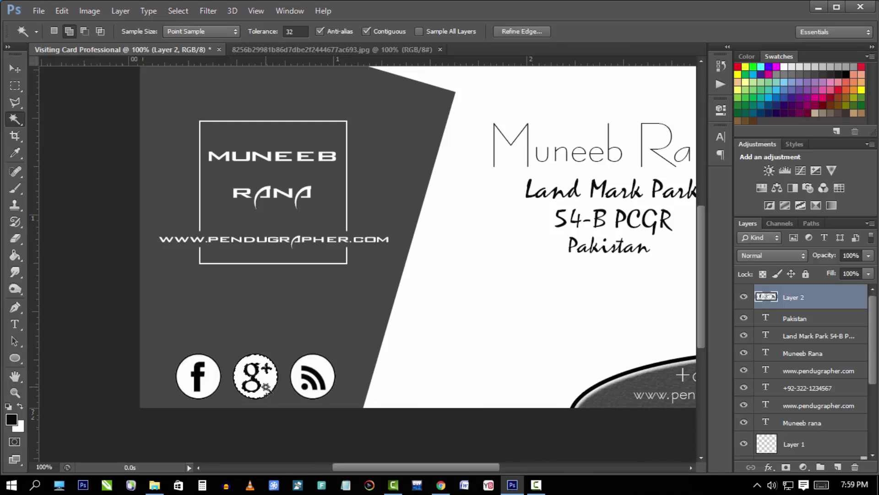
key(Delete)
key(ctrl+d)
Commit the icons' placement along the panel edge and fit the whole card on screen.
drag(266, 386, 358, 327)
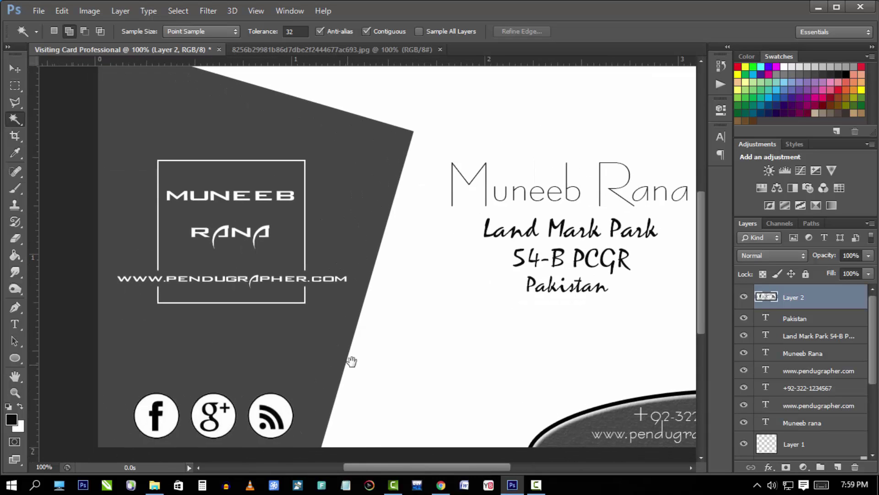
key(ctrl+t)
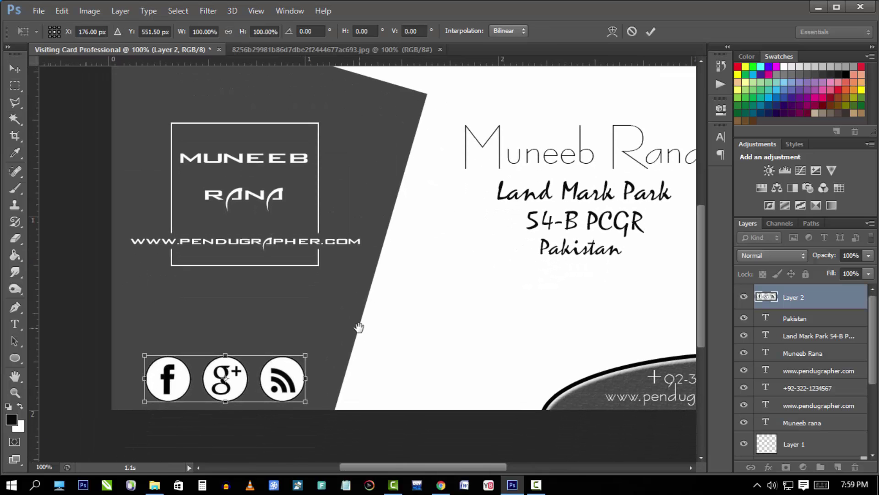
key(Return)
key(ctrl+minus)
key(ctrl+plus)
key(ctrl+plus)
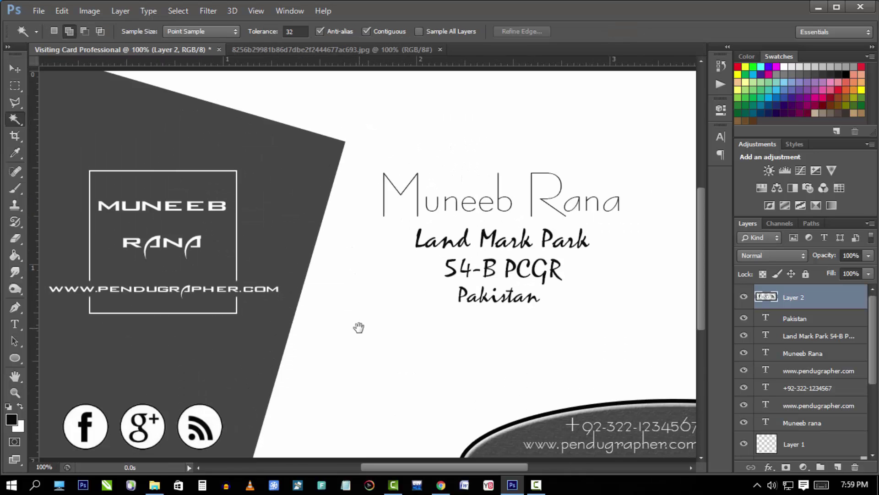
key(ctrl+minus)
key(ctrl+minus)
key(ctrl+plus)
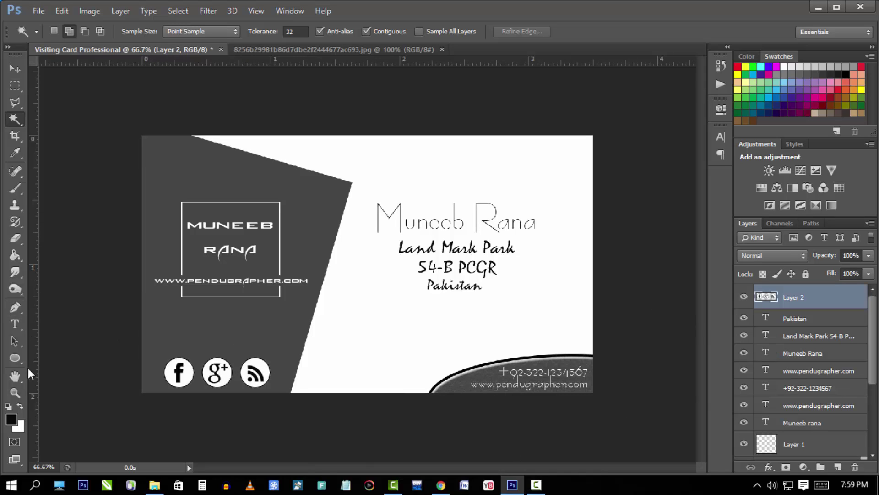
Choose the Rectangle Tool and set the foreground colour to dark red.
drag(20, 357, 62, 360)
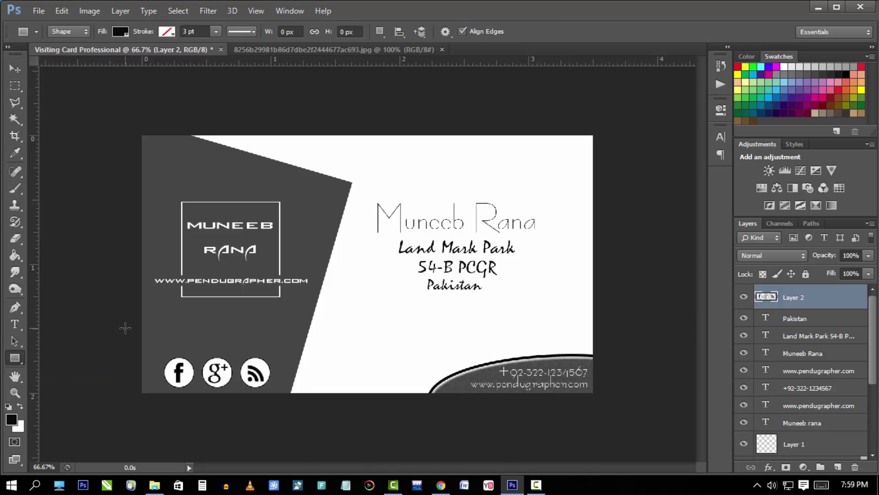
click(12, 424)
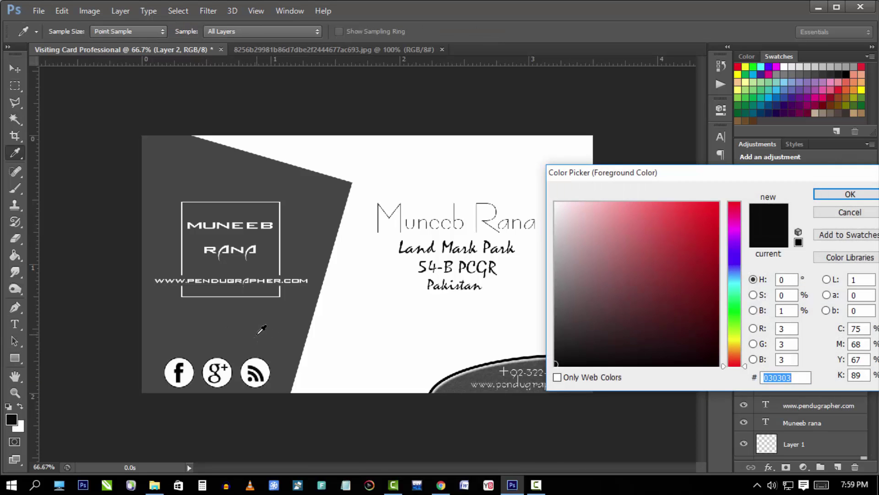
click(257, 329)
key(Return)
click(12, 421)
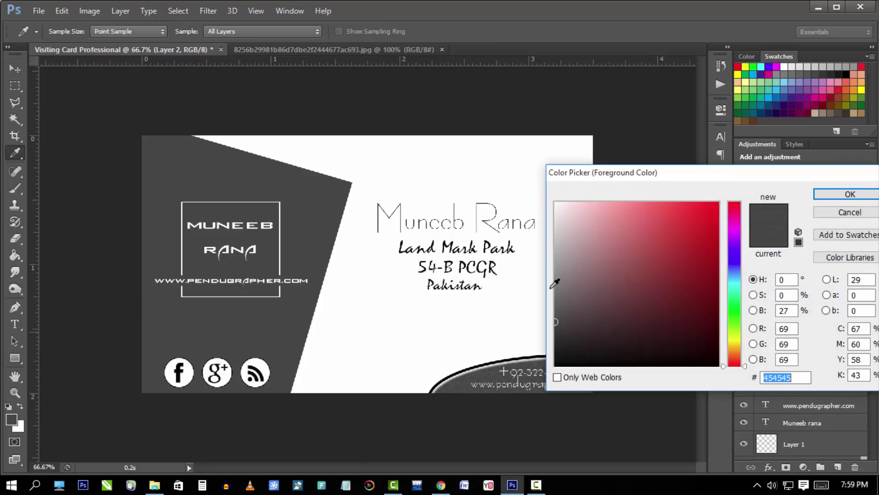
drag(554, 285, 731, 255)
key(Return)
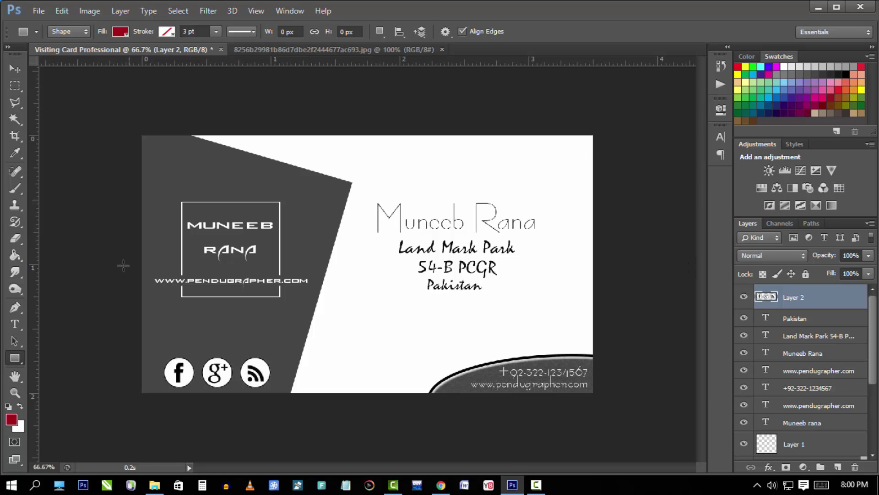
Draw a red rectangle over the card's left half and move its layer below the gray panel.
drag(128, 120, 384, 425)
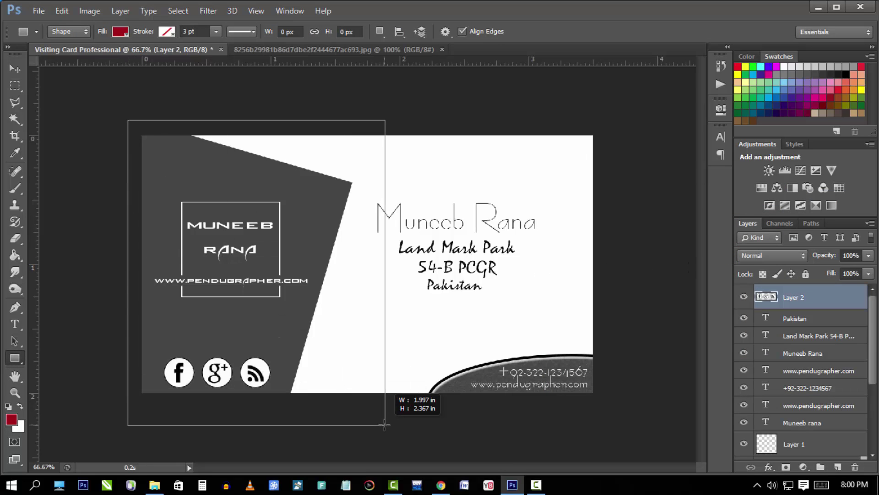
scroll(791, 393, down, 1)
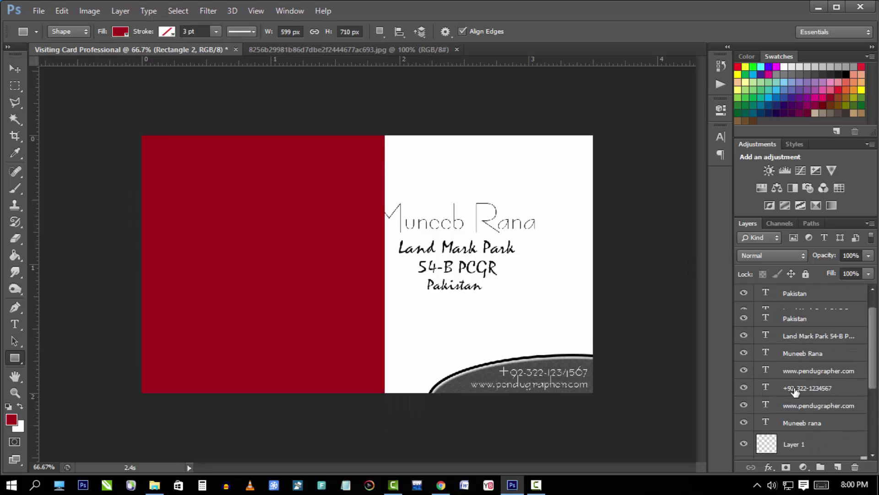
scroll(791, 393, down, 2)
scroll(791, 393, down, 1)
scroll(790, 393, up, 5)
mouse_move(804, 294)
mouse_down()
mouse_move(827, 472)
mouse_move(820, 434)
mouse_up()
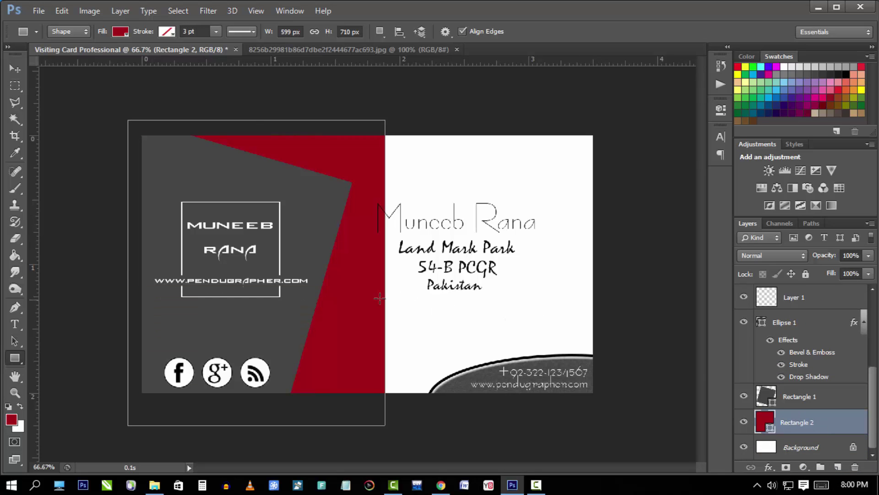
Rotate the red rectangle about 24° and position it so a strip shows beside the panel.
key(ctrl+t)
drag(405, 439, 323, 438)
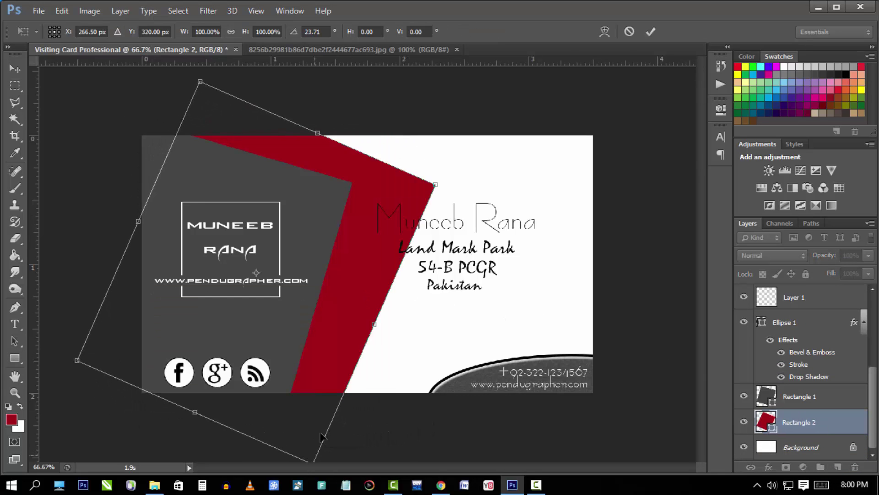
drag(331, 337, 276, 331)
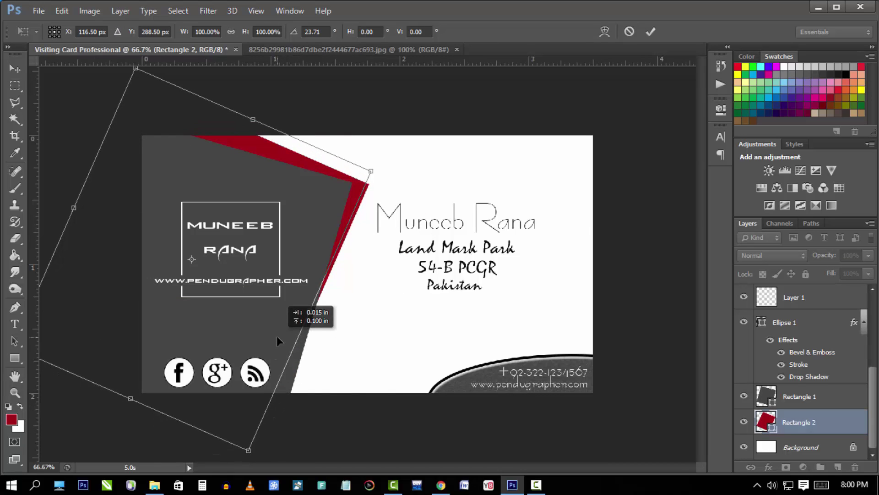
drag(275, 350, 268, 339)
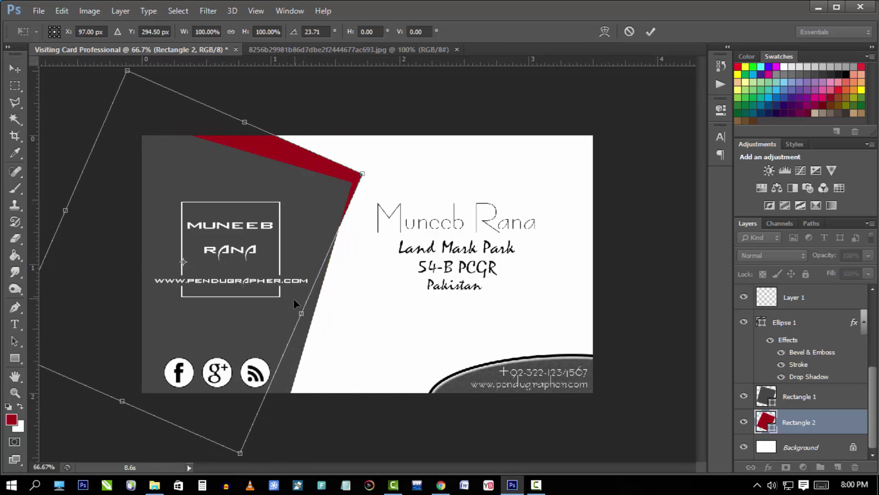
drag(293, 298, 294, 325)
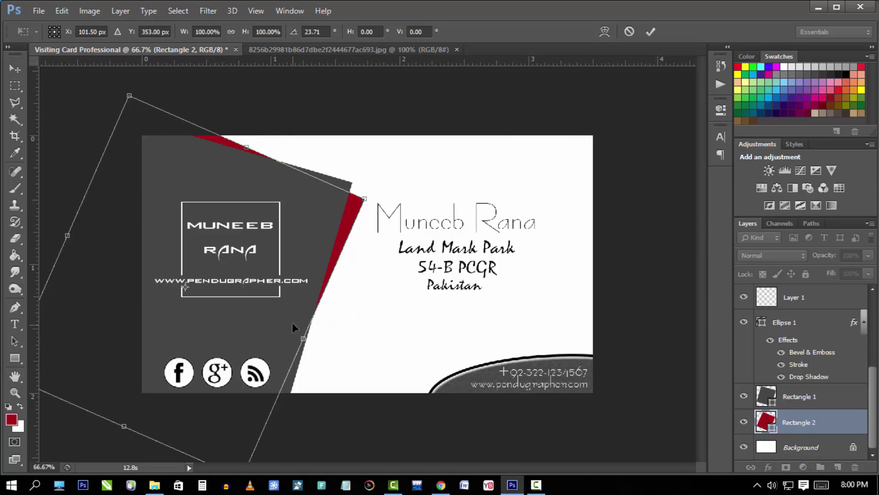
key(Return)
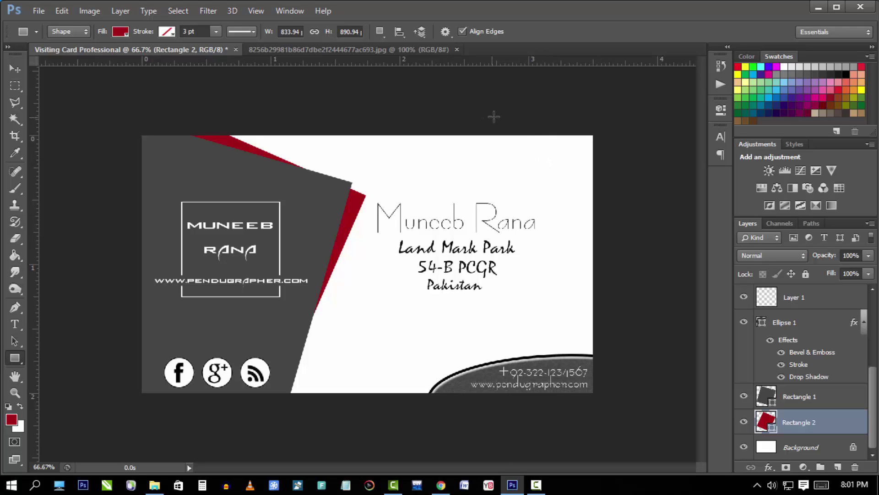
Set the foreground colour to teal after trying green and orange hues.
click(11, 419)
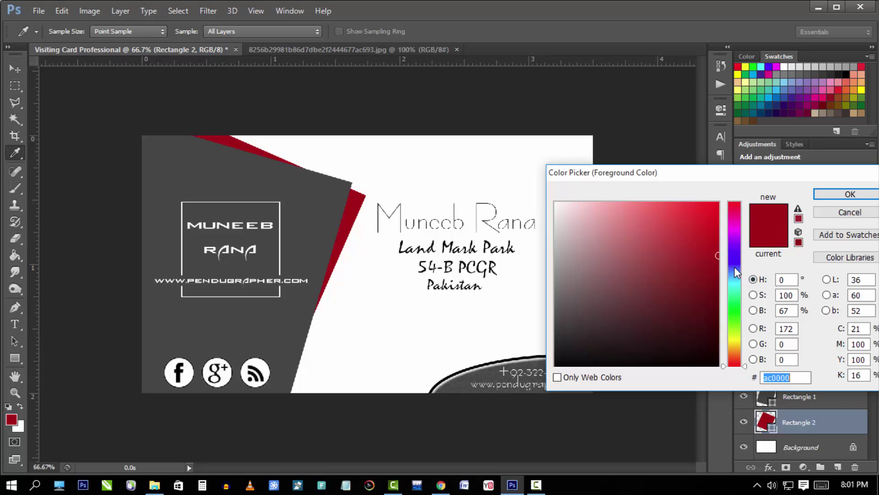
drag(735, 266, 735, 202)
click(732, 298)
mouse_move(732, 297)
mouse_down()
mouse_move(728, 353)
mouse_move(730, 281)
mouse_up()
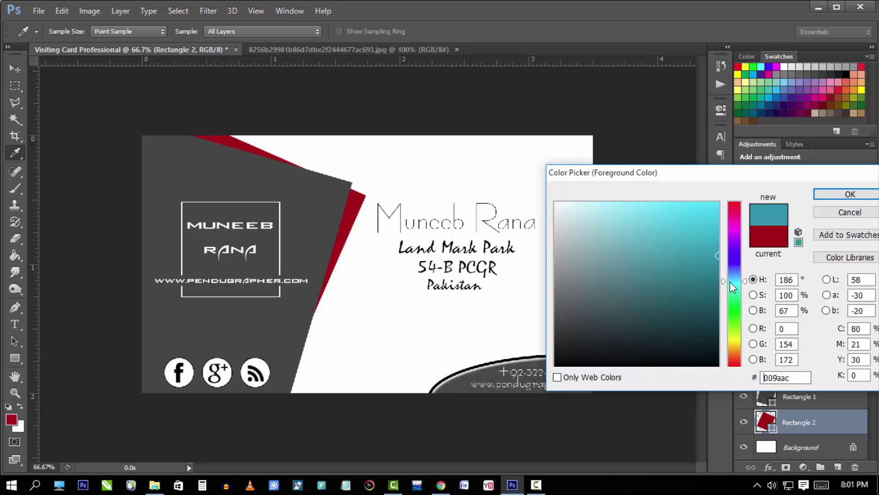
drag(719, 202, 729, 256)
key(Return)
Draw a tall strip at the card's right edge, rasterize it and fill it with teal.
key(u)
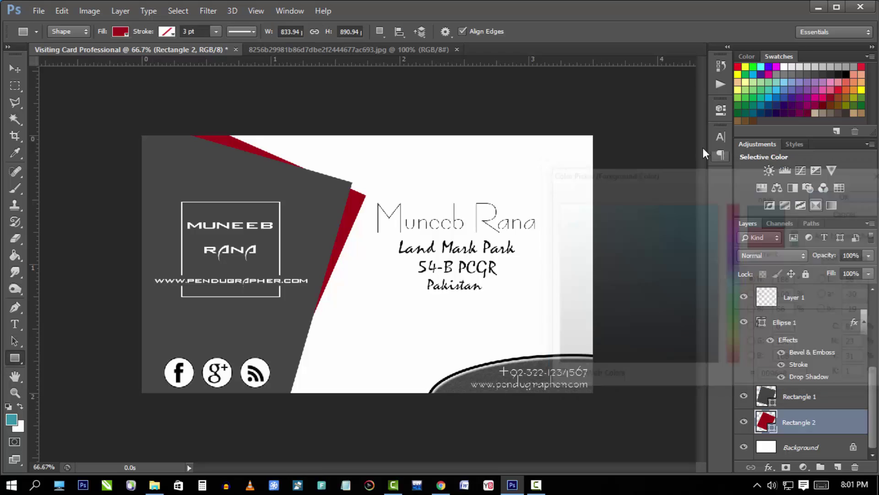
drag(552, 123, 644, 371)
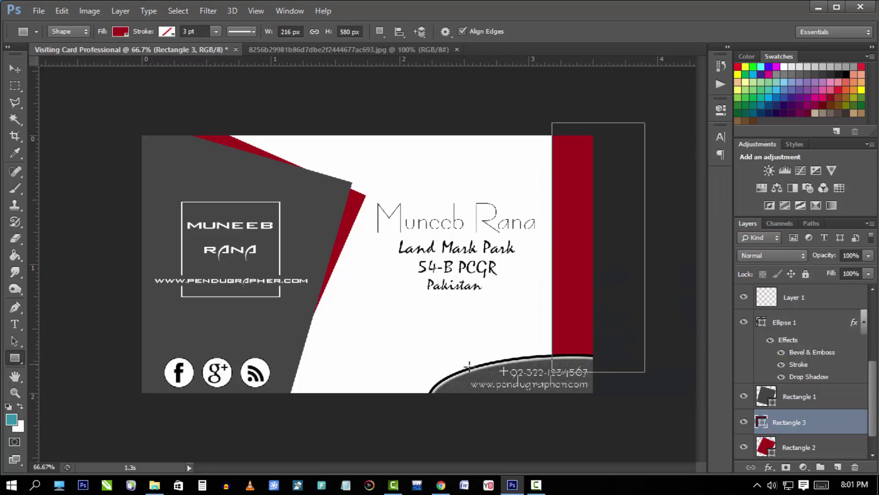
click(11, 419)
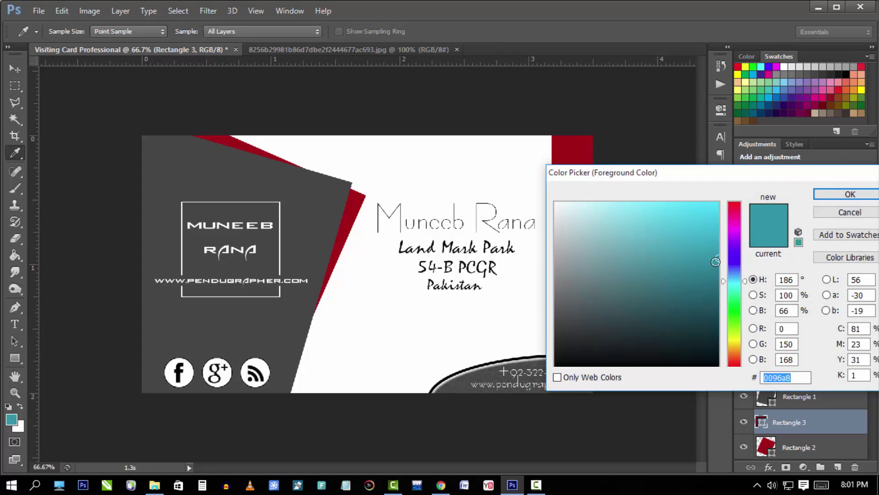
click(837, 199)
key(g)
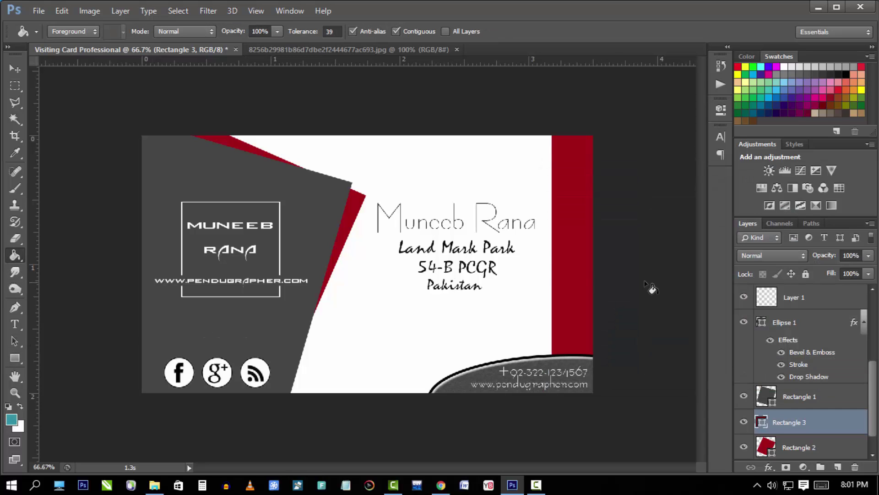
click(573, 278)
click(285, 167)
click(591, 271)
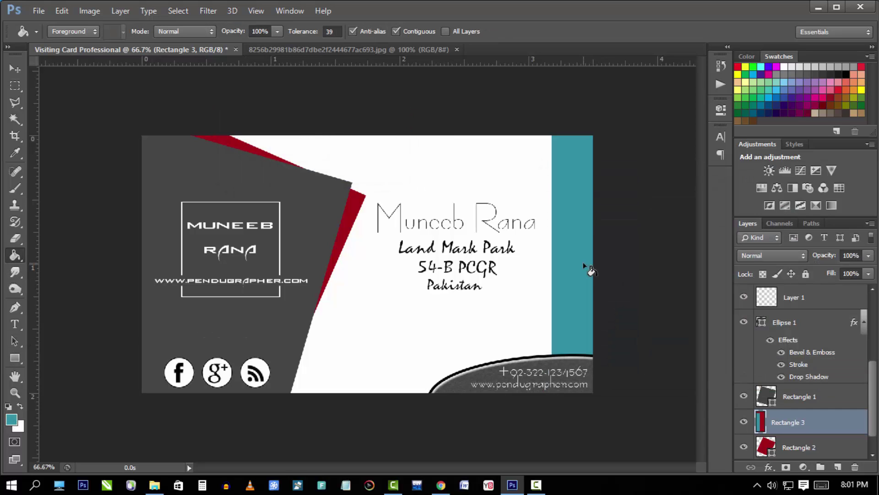
Tilt the teal strip along the right edge and add a new empty layer.
key(ctrl+t)
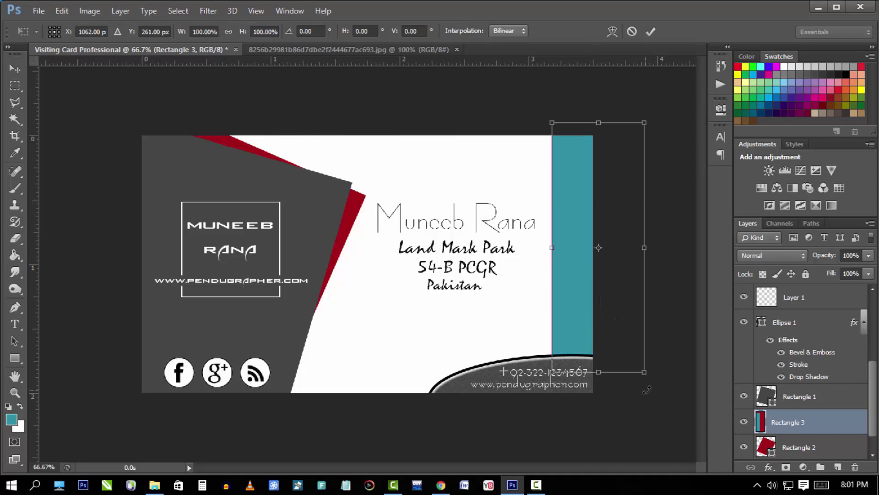
mouse_move(647, 389)
mouse_down()
mouse_move(676, 310)
mouse_move(650, 336)
mouse_move(661, 335)
mouse_move(653, 329)
mouse_up()
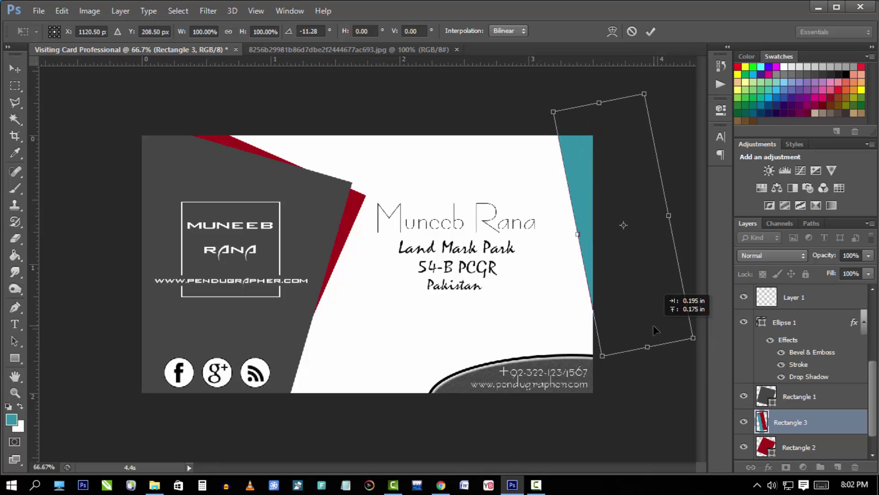
drag(653, 329, 651, 328)
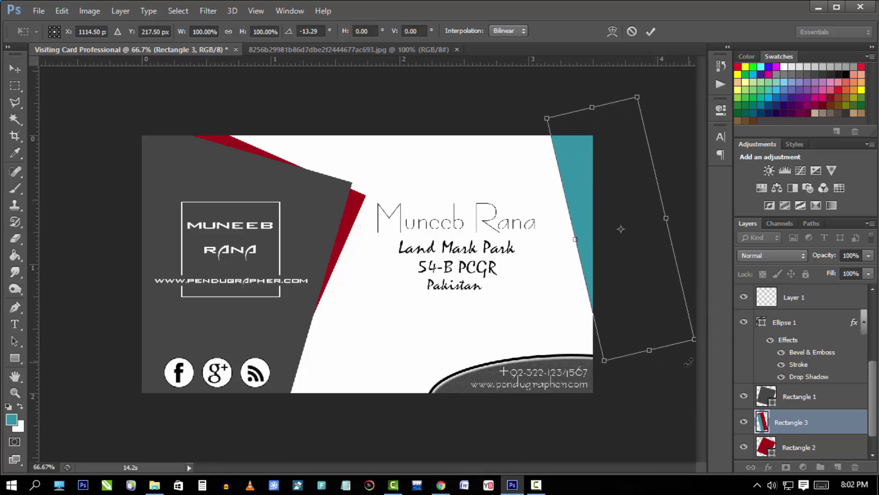
key(Return)
key(g)
click(838, 466)
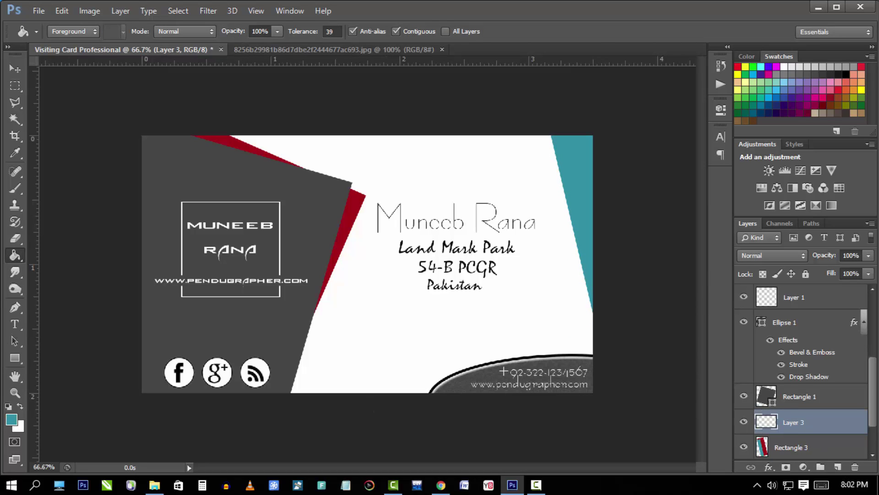
Sample the card's dark red and draw a rectangle at the card's right edge.
click(12, 423)
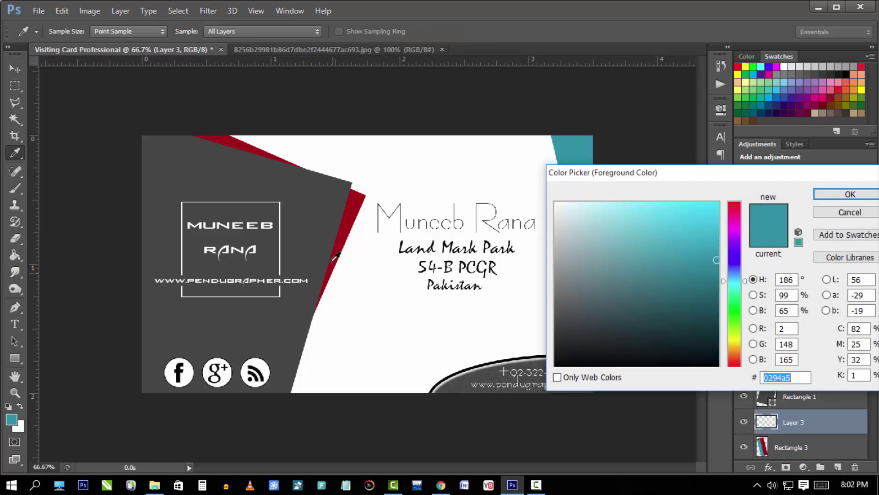
click(354, 206)
key(Return)
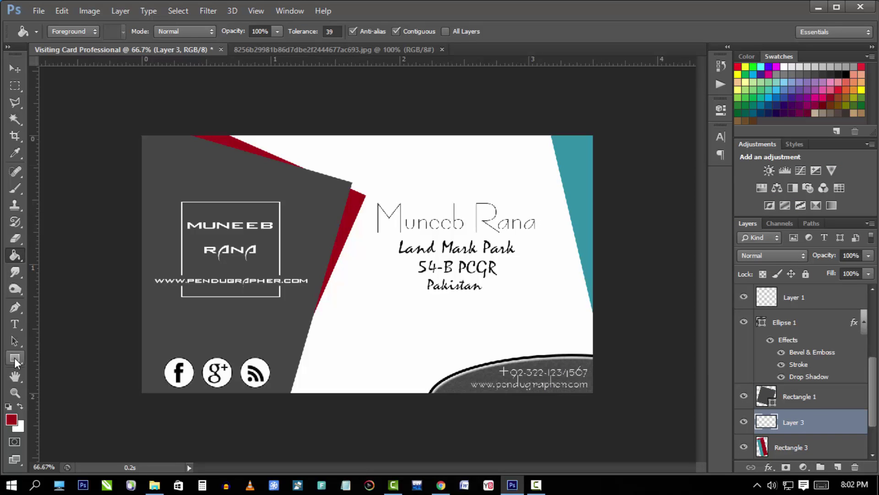
click(15, 359)
mouse_move(505, 161)
mouse_down()
mouse_move(641, 356)
mouse_move(666, 276)
mouse_up()
Tilt the red rectangle to about 33 degrees over the teal strip, then add an empty layer.
key(ctrl+t)
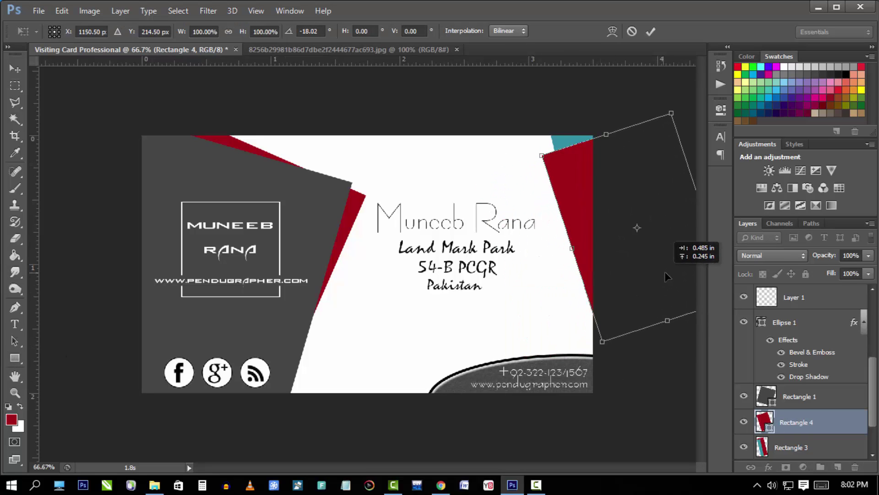
drag(667, 276, 659, 277)
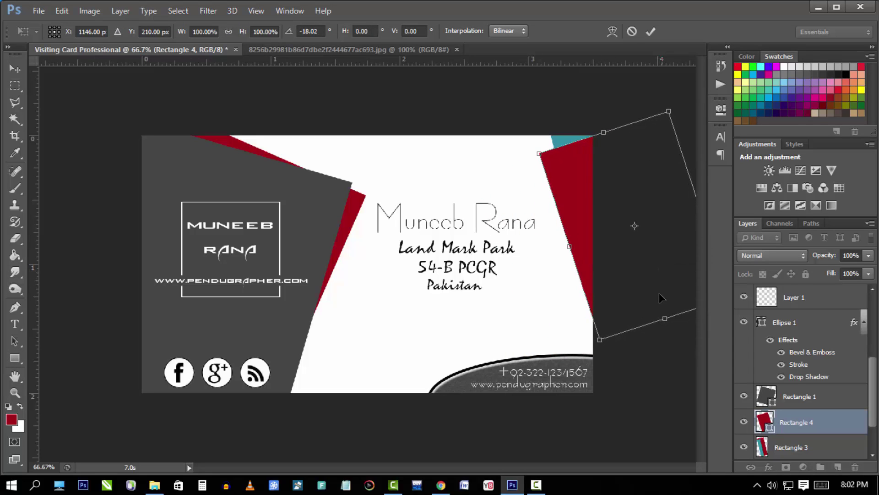
drag(617, 361, 620, 364)
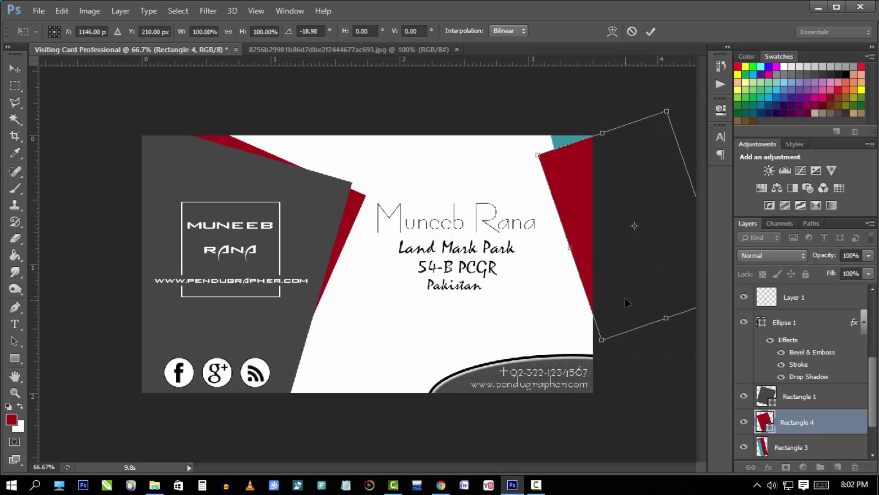
drag(625, 296, 632, 298)
drag(620, 361, 655, 359)
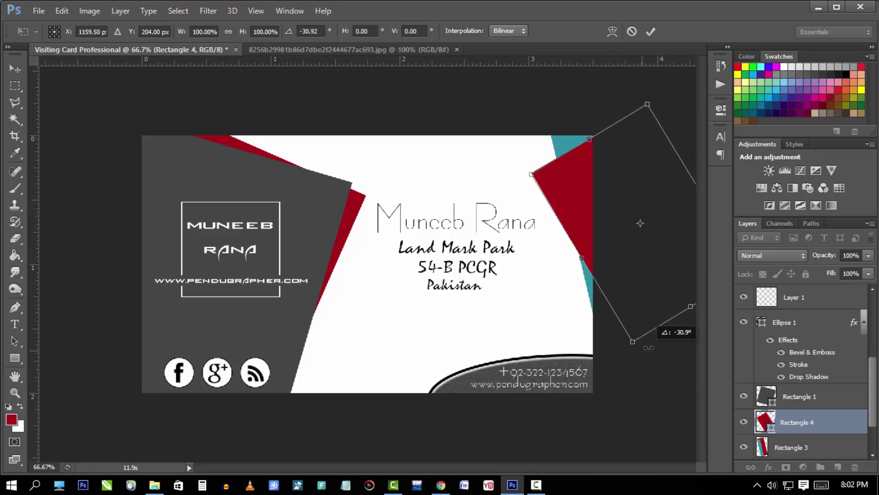
drag(638, 281, 642, 272)
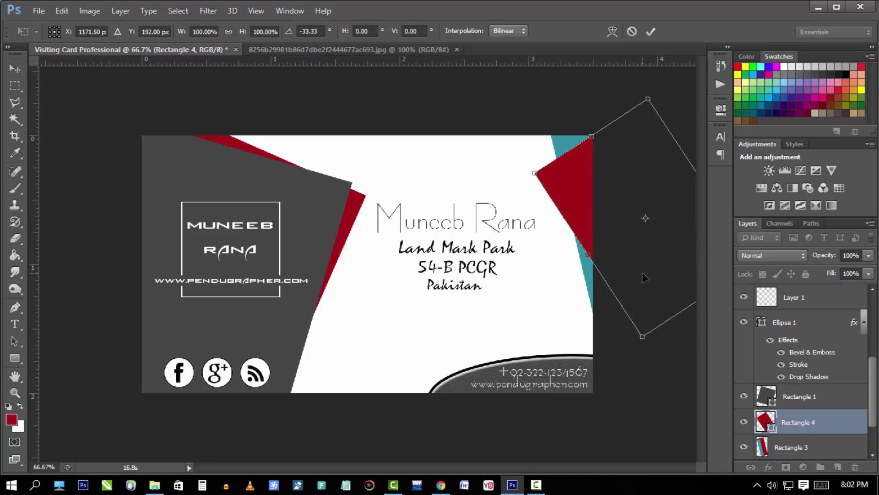
key(Return)
click(837, 467)
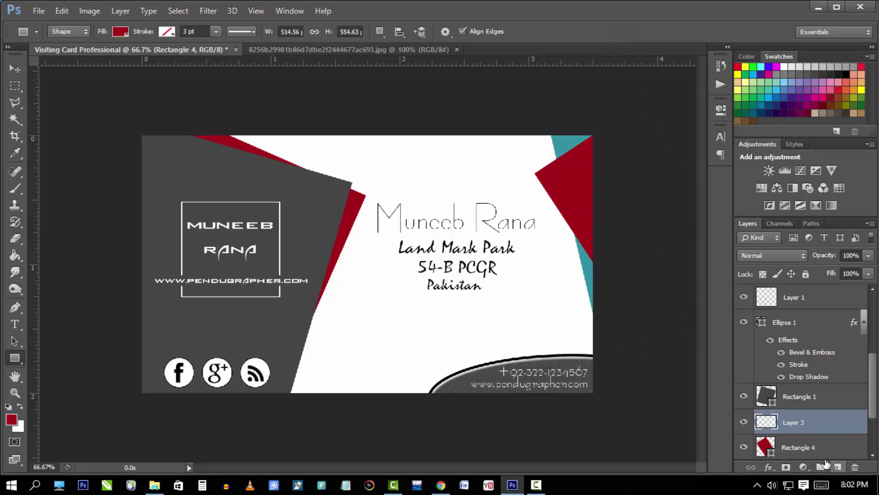
click(11, 419)
Draw a dark grey rectangle and rotate it steeply across the card's upper-right edge over the strips.
click(848, 192)
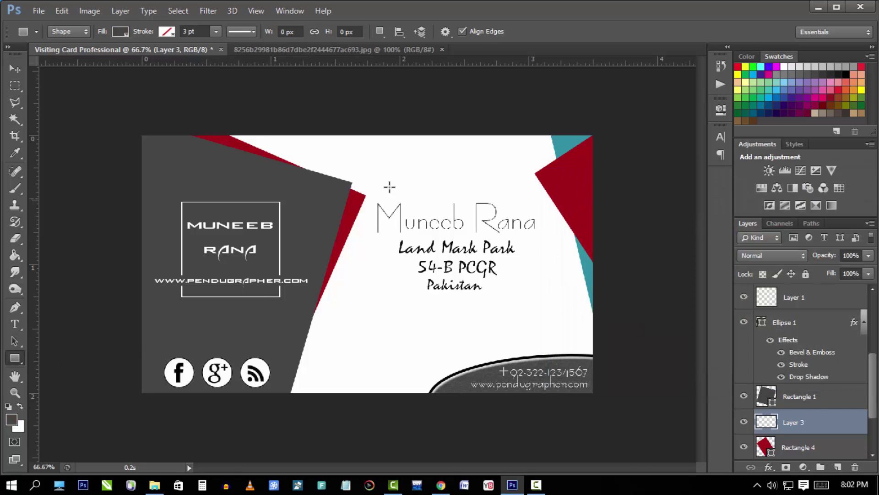
mouse_move(449, 162)
mouse_down()
mouse_move(565, 342)
mouse_move(664, 331)
mouse_up()
key(ctrl+t)
drag(595, 355, 672, 348)
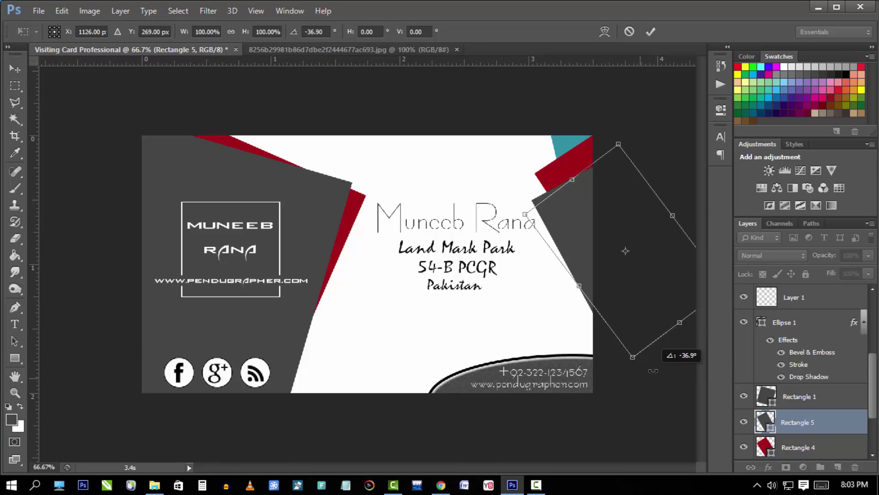
drag(648, 307, 666, 285)
drag(676, 329, 684, 349)
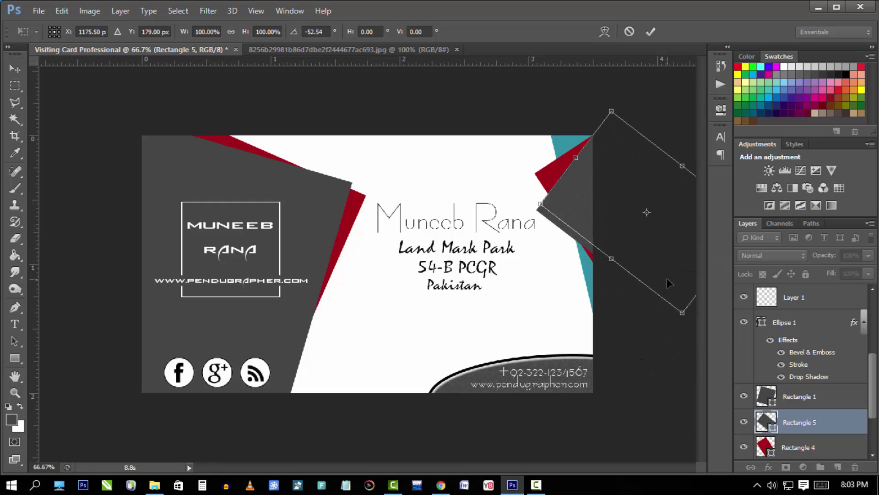
drag(678, 311, 669, 274)
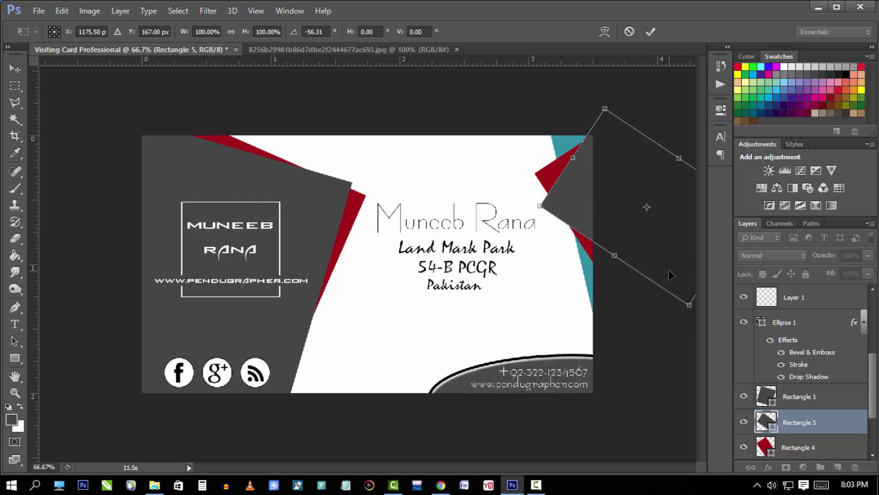
key(Return)
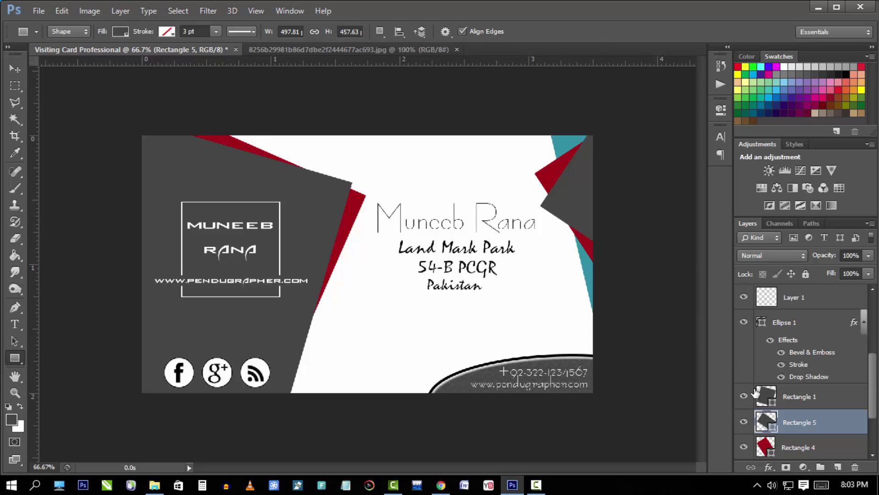
Hide the Ellipse 1 curved swoosh at the card's bottom right.
scroll(774, 408, down, 1)
scroll(773, 409, down, 1)
scroll(774, 408, down, 1)
scroll(777, 421, up, 3)
scroll(774, 412, up, 4)
scroll(760, 366, up, 2)
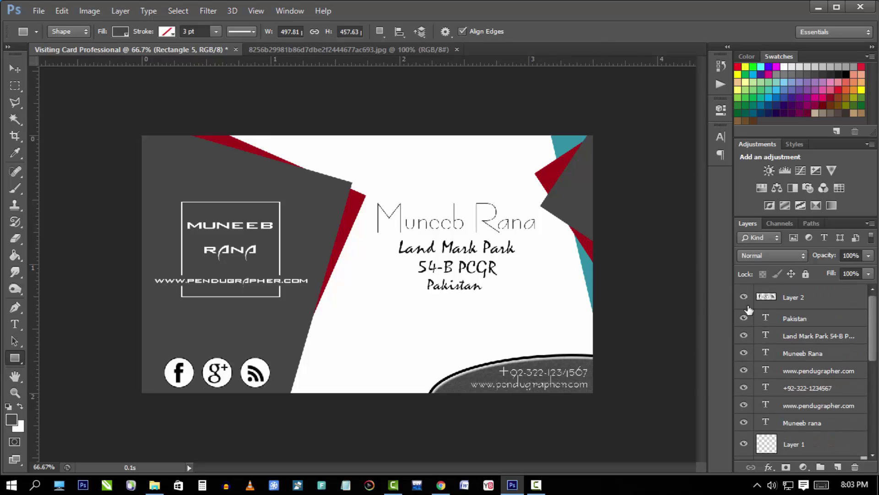
scroll(749, 320, down, 4)
scroll(746, 339, down, 1)
click(744, 343)
click(744, 343)
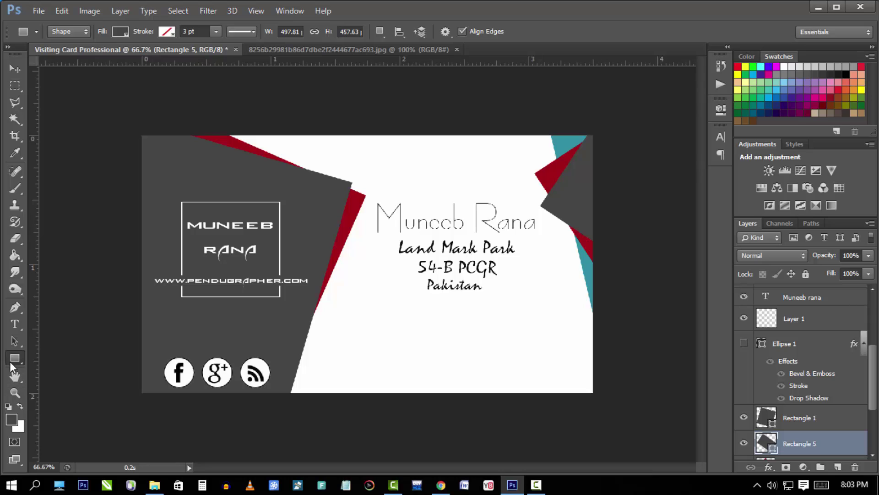
Sample the card's dark red as the foreground colour and add a new empty layer.
click(11, 418)
click(574, 147)
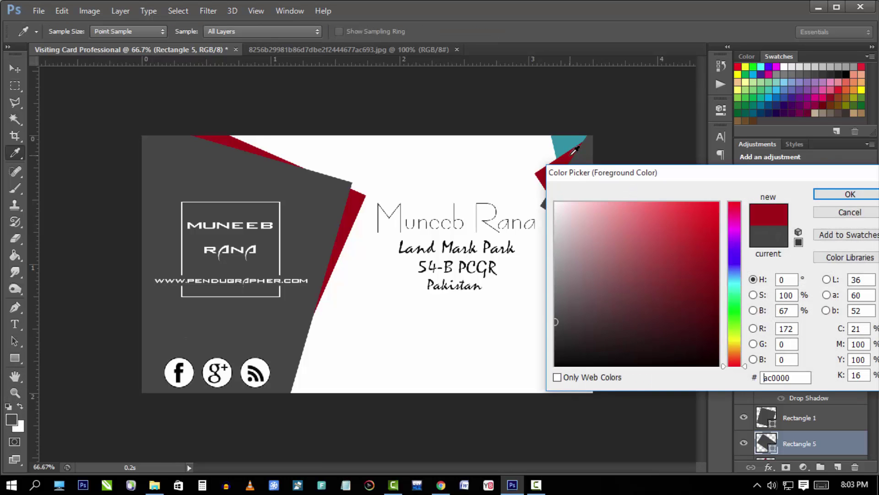
click(848, 192)
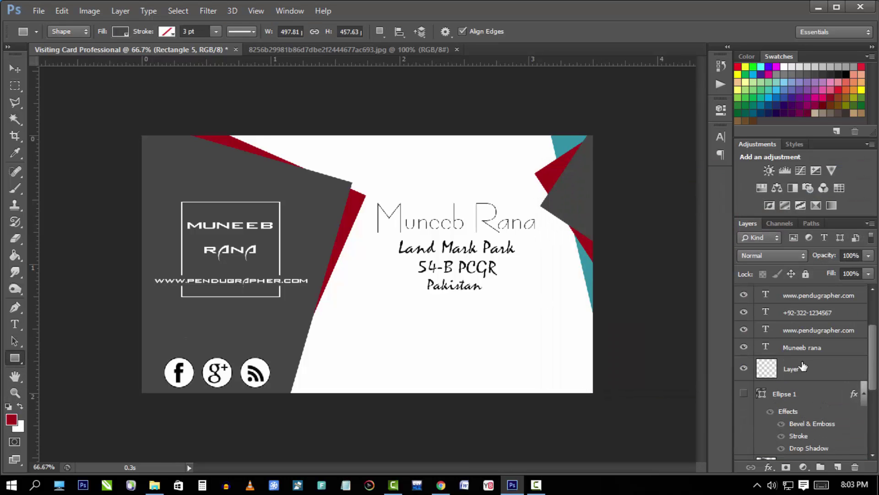
click(837, 466)
Draw a red strip along the card's bottom edge and tilt it.
drag(362, 362, 614, 415)
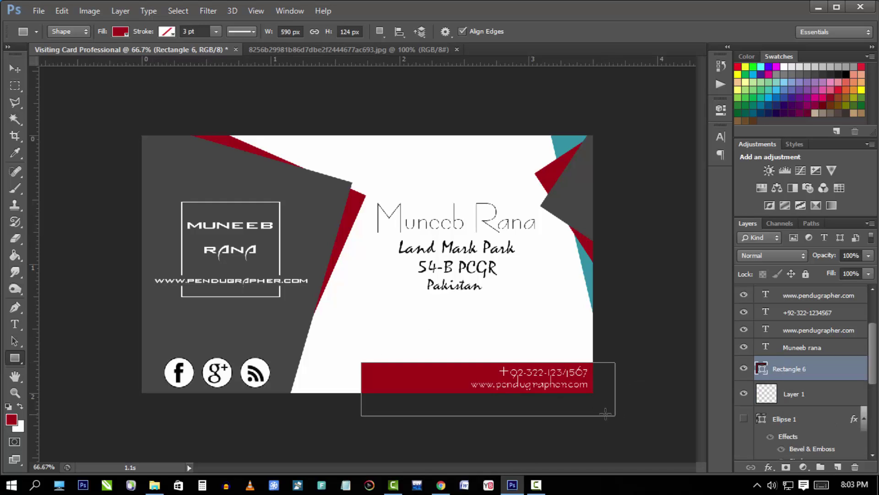
key(ctrl+z)
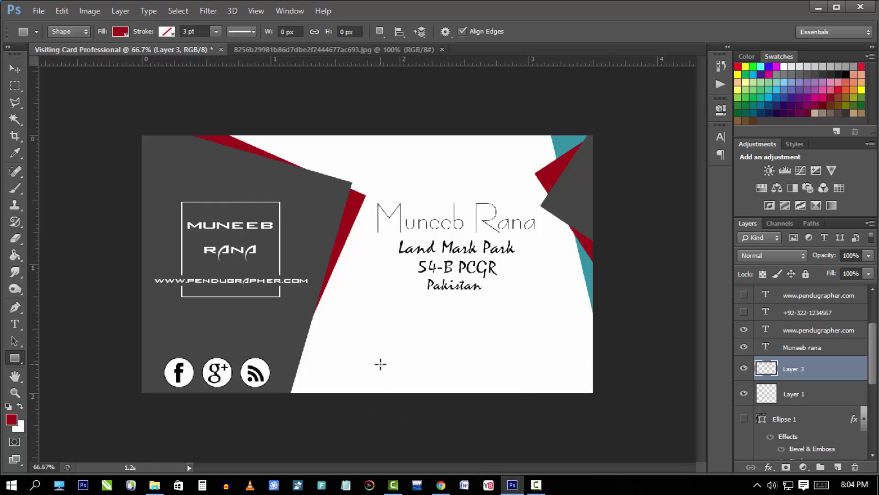
mouse_move(381, 364)
mouse_down()
mouse_move(616, 419)
mouse_move(625, 438)
mouse_move(631, 398)
mouse_move(587, 413)
mouse_up()
key(ctrl+t)
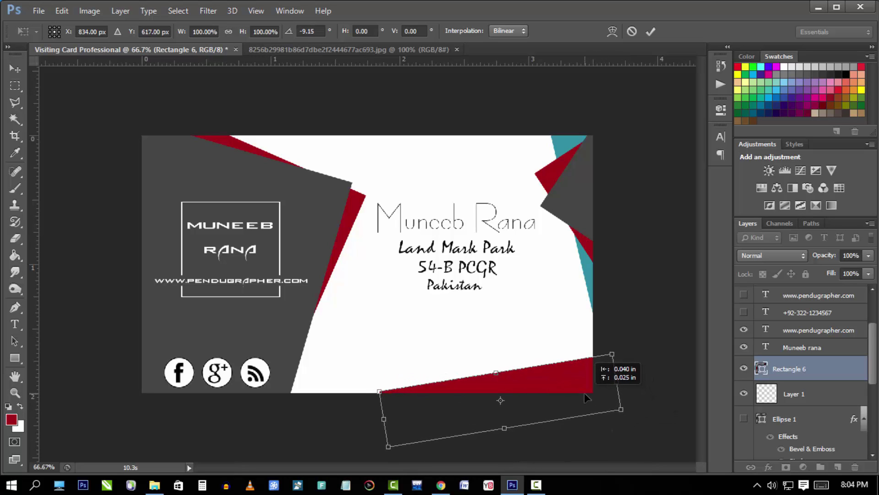
key(Return)
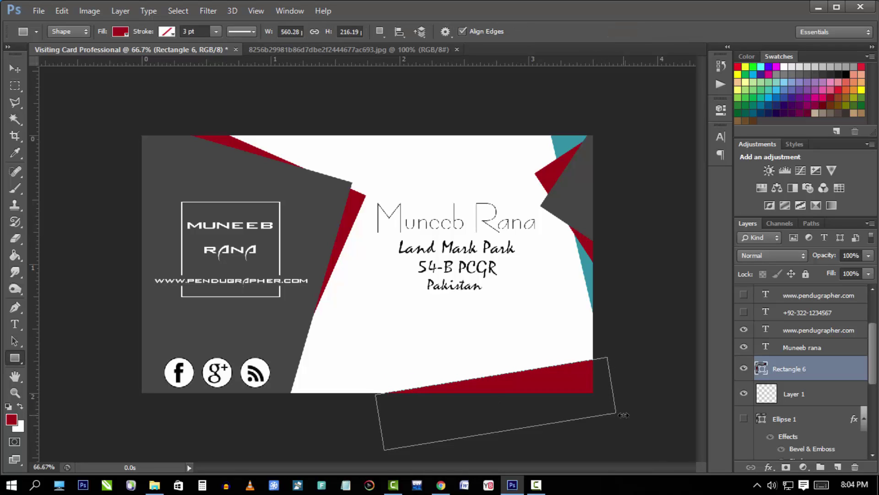
Sample dark grey and add a matching tilted grey panel over the red strip.
click(11, 419)
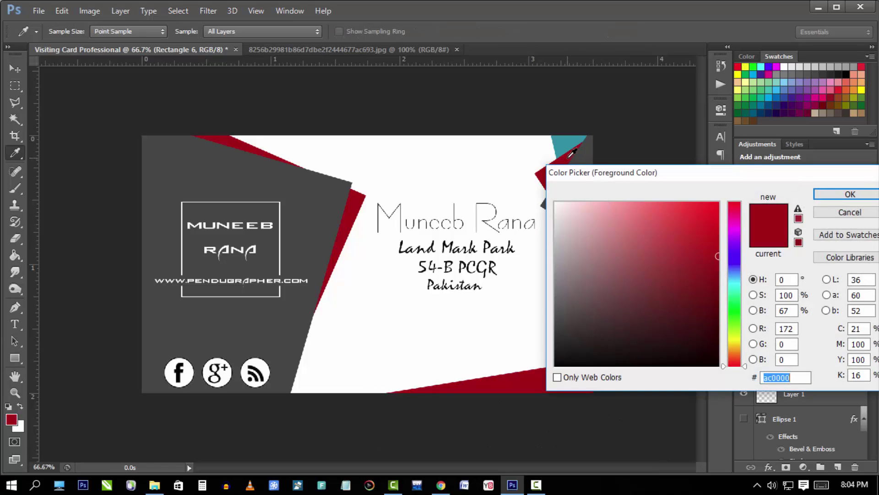
click(591, 151)
key(Return)
key(u)
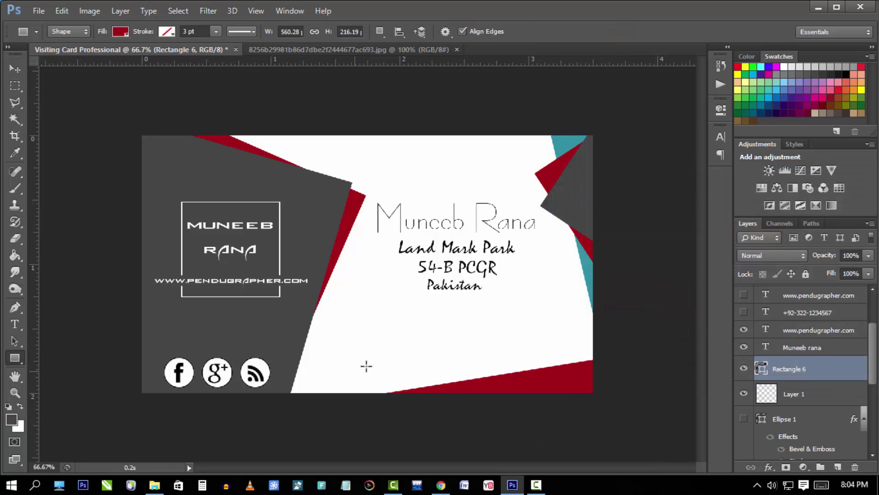
drag(388, 359, 618, 412)
key(ctrl+z)
mouse_move(403, 335)
mouse_down()
mouse_move(596, 404)
mouse_move(558, 396)
mouse_up()
key(ctrl+t)
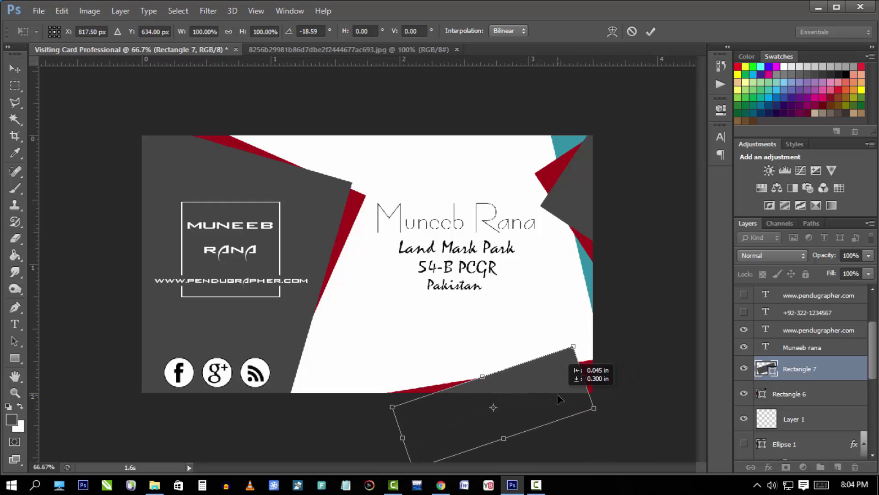
key(Return)
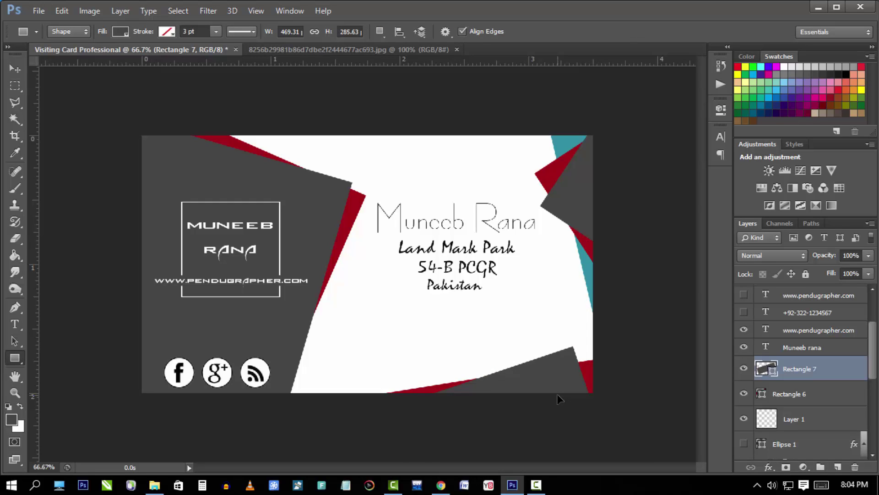
key(ctrl+plus)
drag(556, 396, 410, 288)
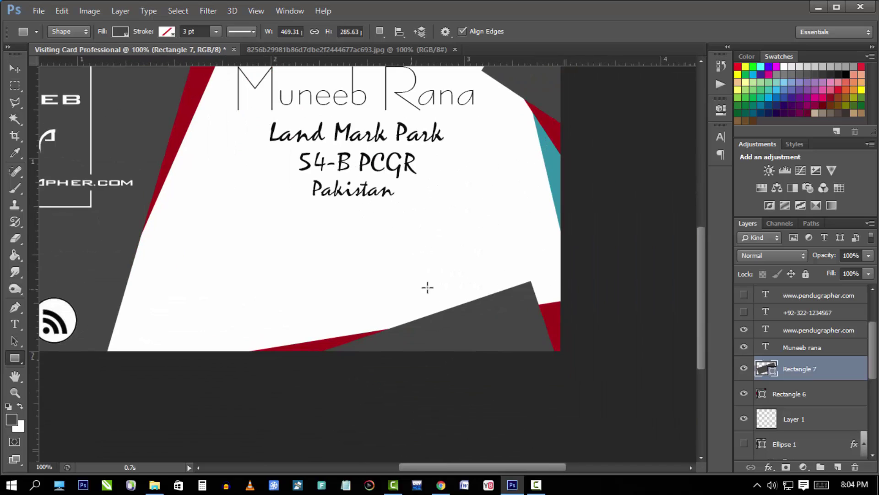
Unhide the phone-number layer and move the number onto the new grey panel at bottom right.
click(744, 312)
key(ctrl+t)
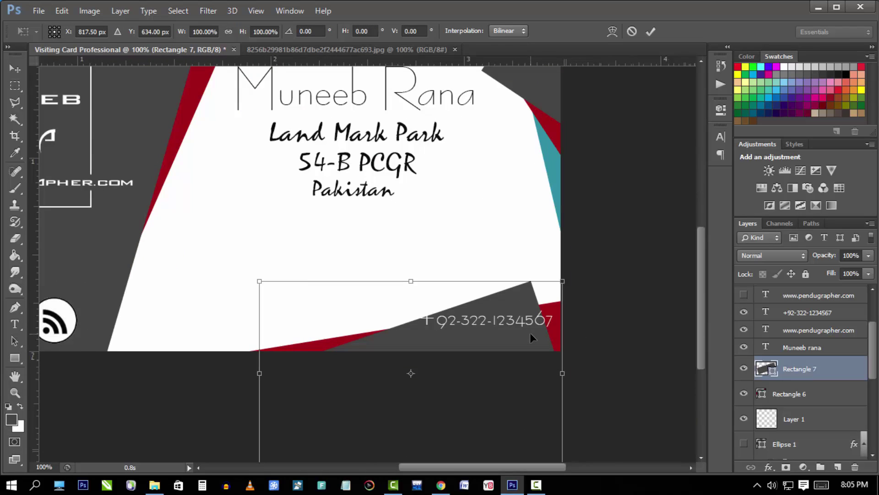
key(Return)
key(v)
click(516, 322)
key(ctrl+t)
drag(517, 324, 505, 336)
key(Return)
key(u)
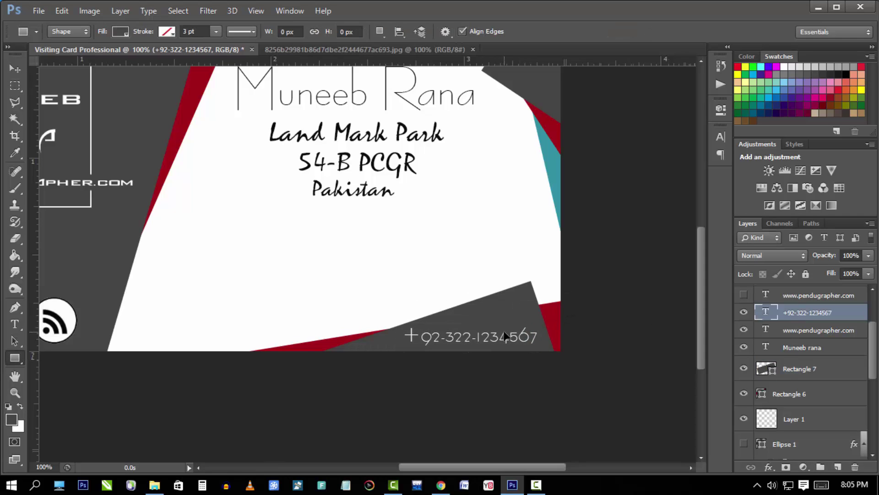
key(ctrl+t)
key(Return)
key(ctrl+minus)
key(ctrl+minus)
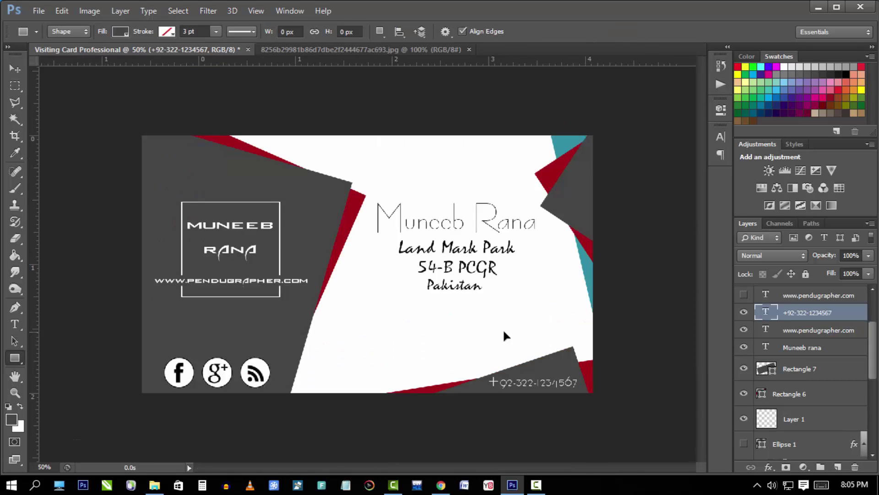
key(ctrl+plus)
key(ctrl+plus)
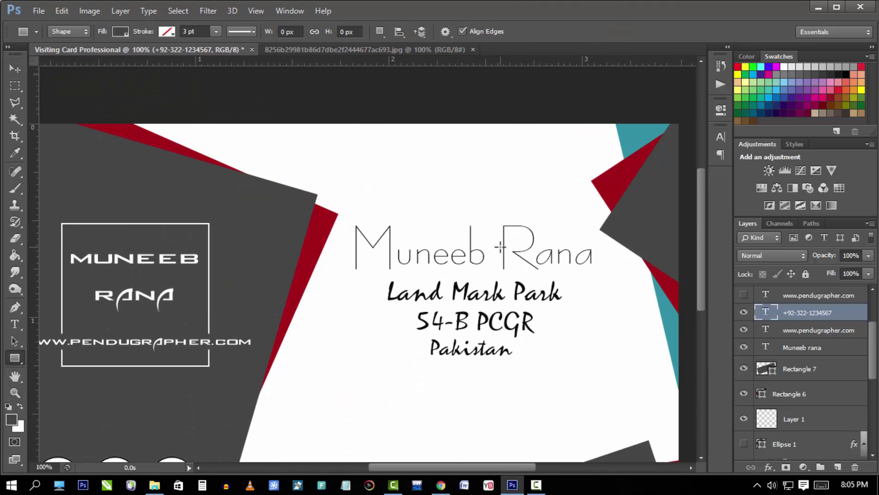
Select all letters of the name heading with the Type tool.
click(499, 246)
click(423, 199)
scroll(801, 357, up, 1)
click(802, 372)
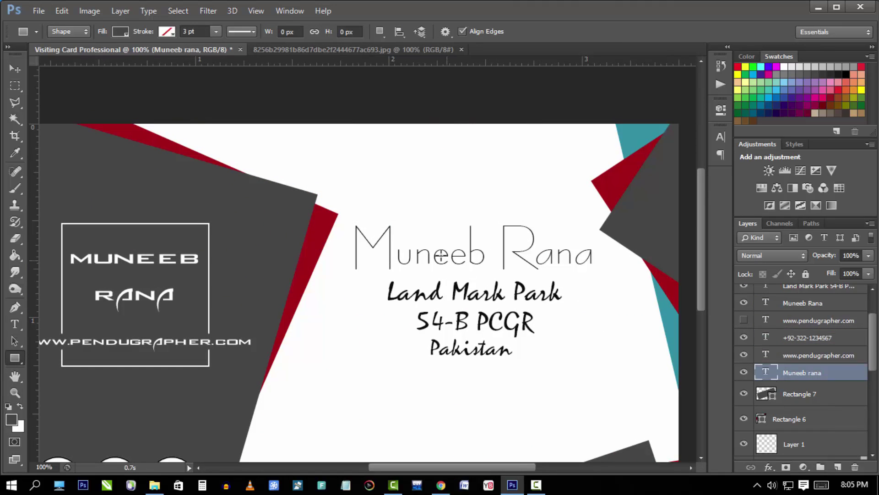
key(t)
click(441, 255)
click(414, 255)
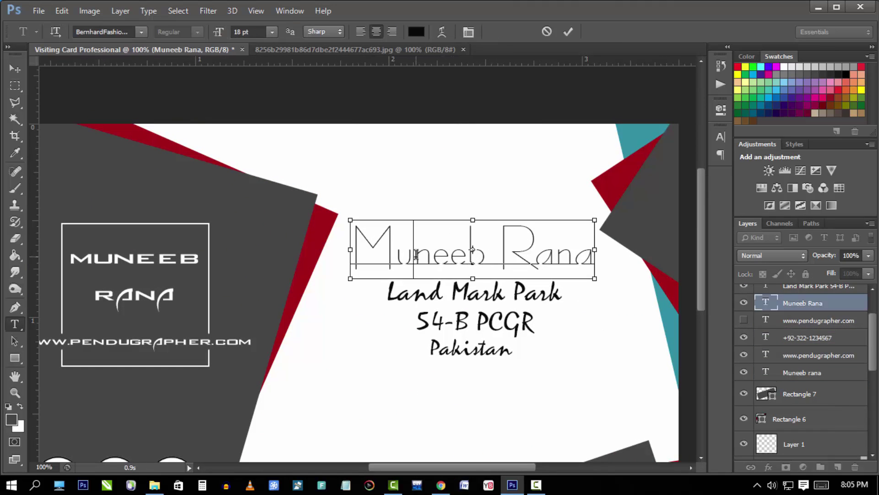
key(ctrl+a)
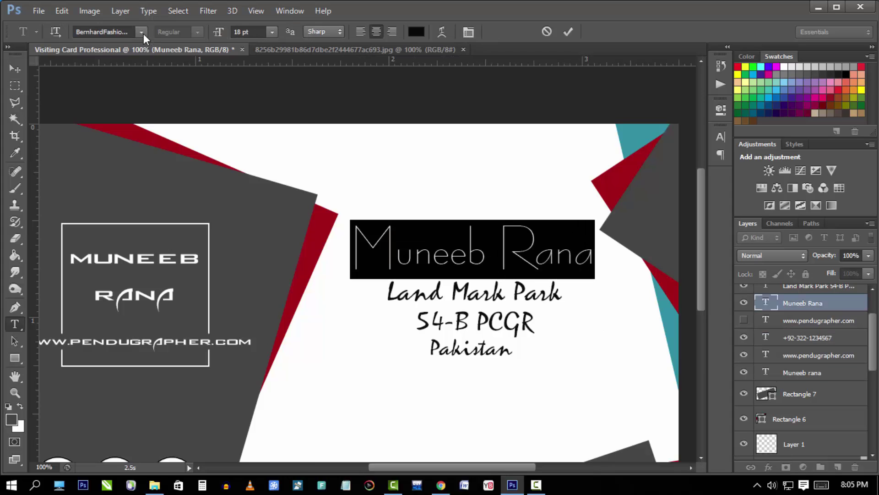
Change the name heading's font to Cut Me Out 2, after trying CabinSketch.
click(142, 32)
scroll(234, 281, down, 2)
scroll(231, 281, down, 1)
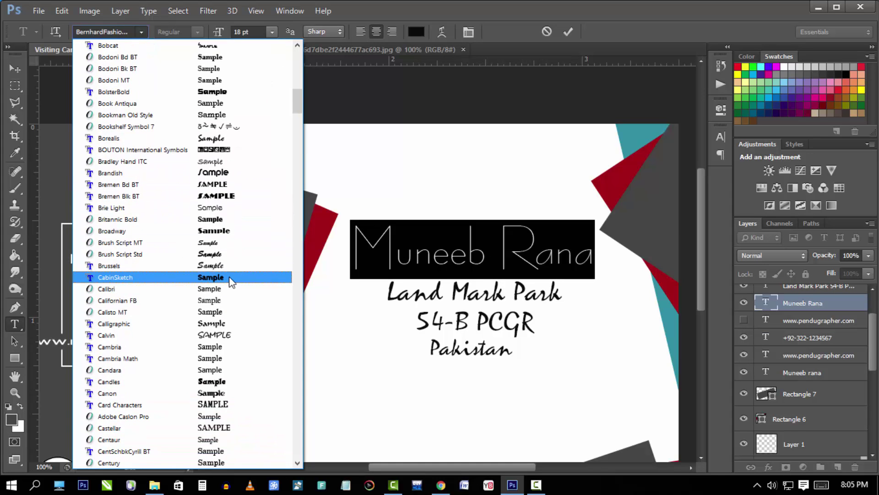
click(231, 281)
click(142, 32)
scroll(254, 365, down, 2)
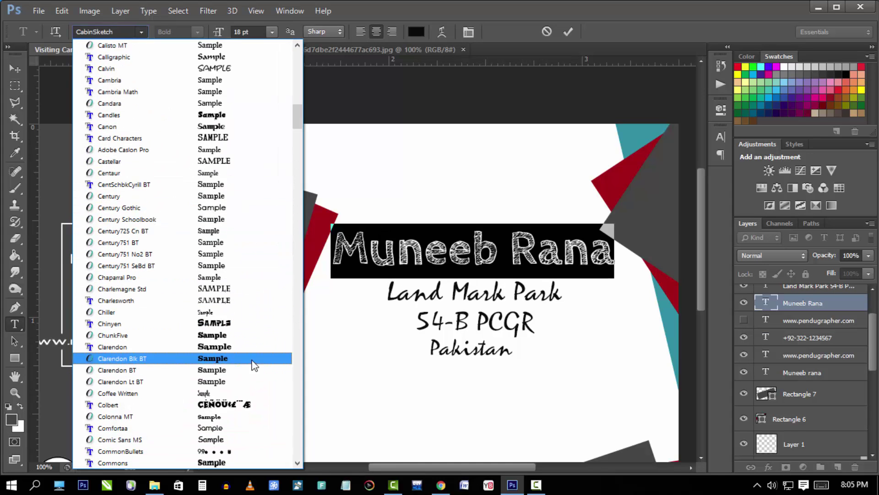
scroll(254, 365, down, 5)
scroll(249, 373, down, 3)
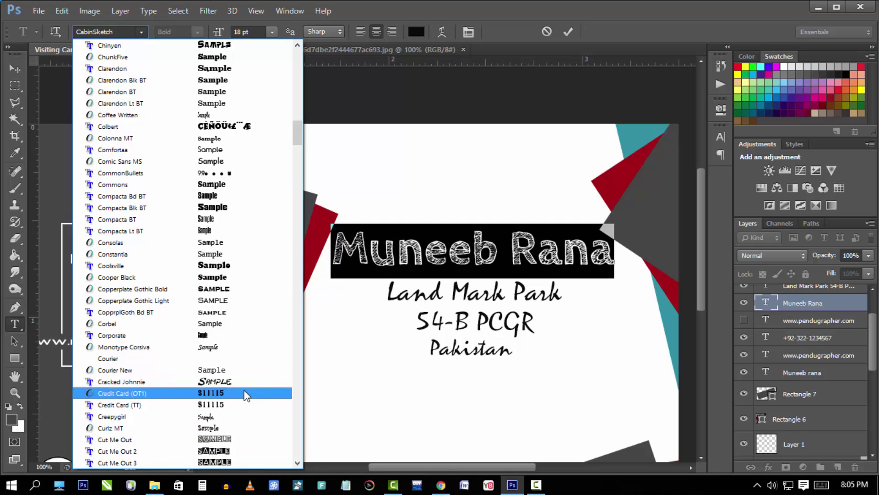
scroll(246, 395, down, 4)
click(238, 313)
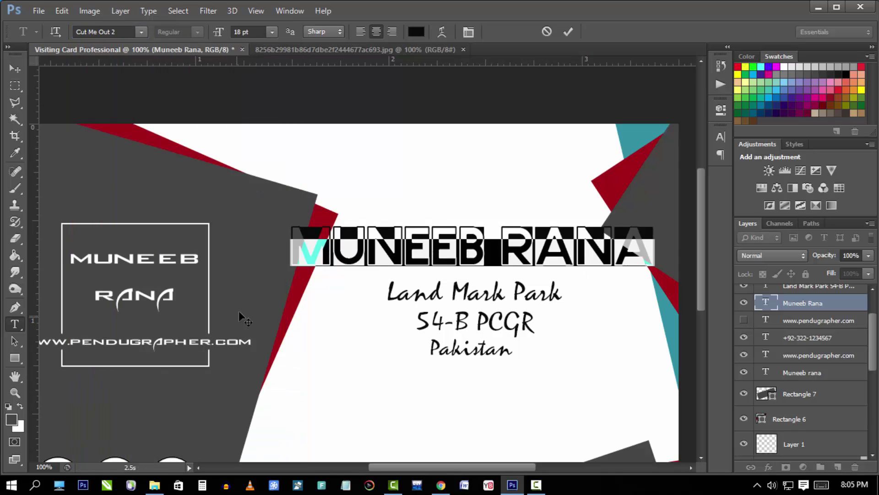
click(460, 246)
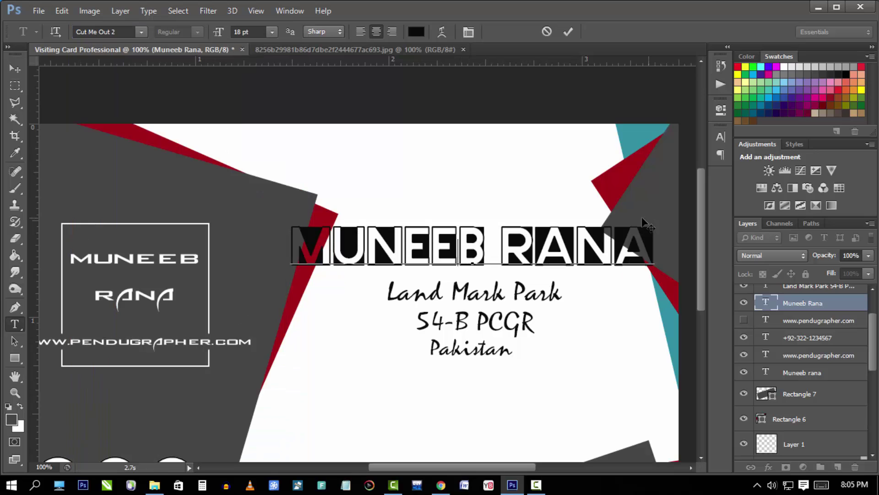
key(ctrl+Return)
Scale the name heading down to about 69% above the address.
key(ctrl+t)
mouse_move(654, 265)
mouse_down()
mouse_move(547, 252)
mouse_move(558, 259)
mouse_up()
key(Return)
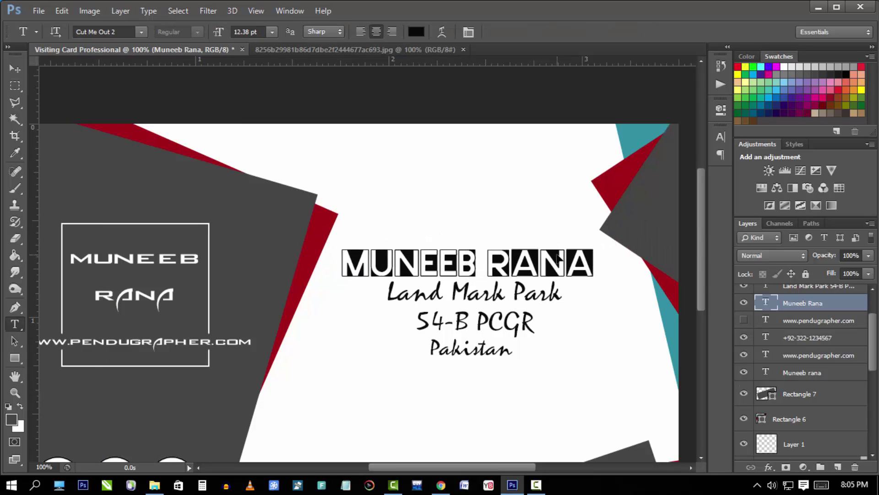
key(ctrl+minus)
key(ctrl+plus)
key(ctrl+minus)
key(ctrl+minus)
key(ctrl+plus)
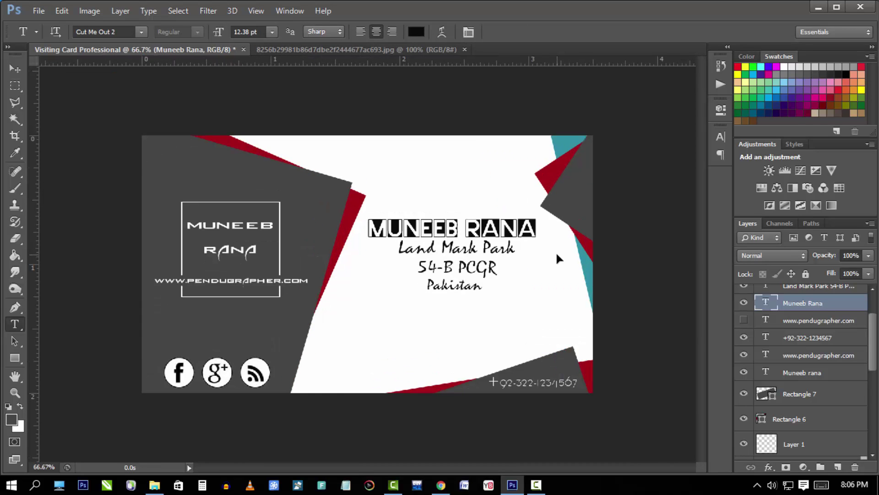
On a new layer above the background, Paint Bucket-fill the white card area with sampled light grey.
key(ctrl+minus)
key(ctrl+plus)
scroll(777, 338, down, 5)
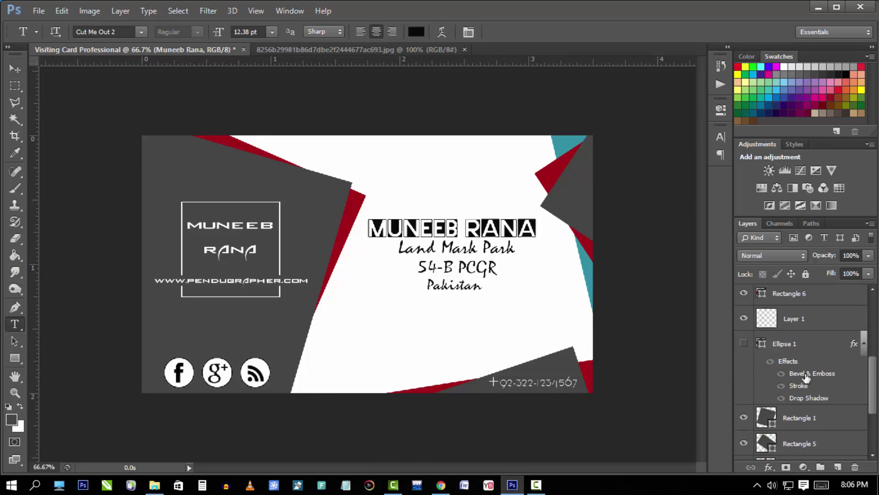
scroll(777, 338, down, 5)
click(784, 454)
click(837, 466)
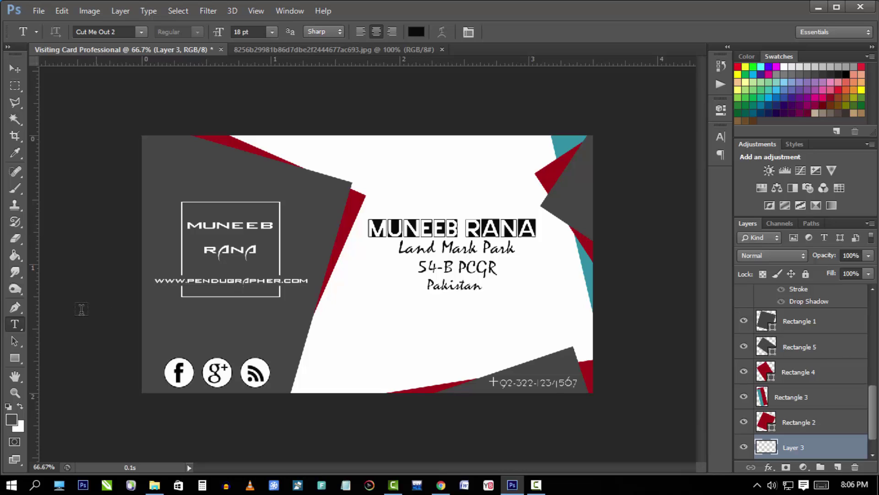
click(11, 419)
mouse_move(543, 249)
mouse_down()
mouse_move(544, 227)
mouse_move(554, 238)
mouse_up()
key(t)
key(Return)
click(15, 255)
click(418, 353)
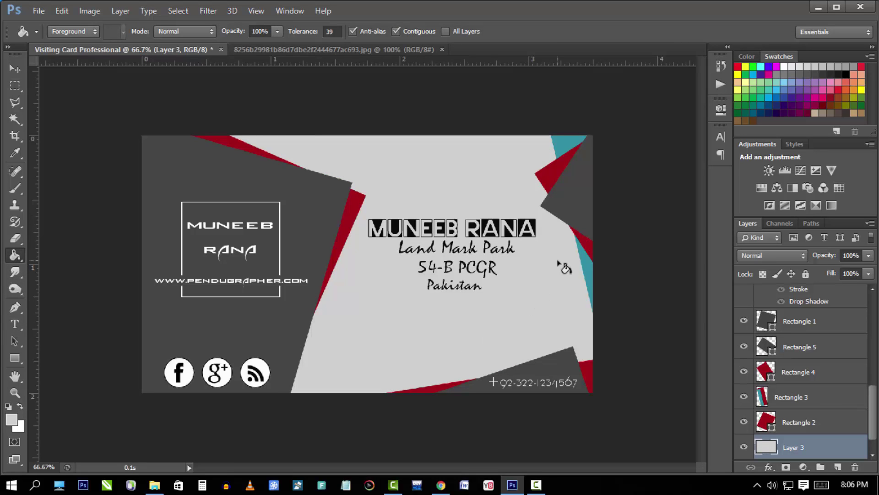
Fine-tune the grey fill's brightness with a Levels adjustment.
key(ctrl+l)
mouse_move(524, 222)
mouse_down()
mouse_move(590, 222)
mouse_move(526, 222)
mouse_up()
mouse_move(687, 222)
mouse_down()
mouse_move(582, 229)
mouse_move(708, 208)
mouse_move(670, 231)
mouse_move(689, 223)
mouse_up()
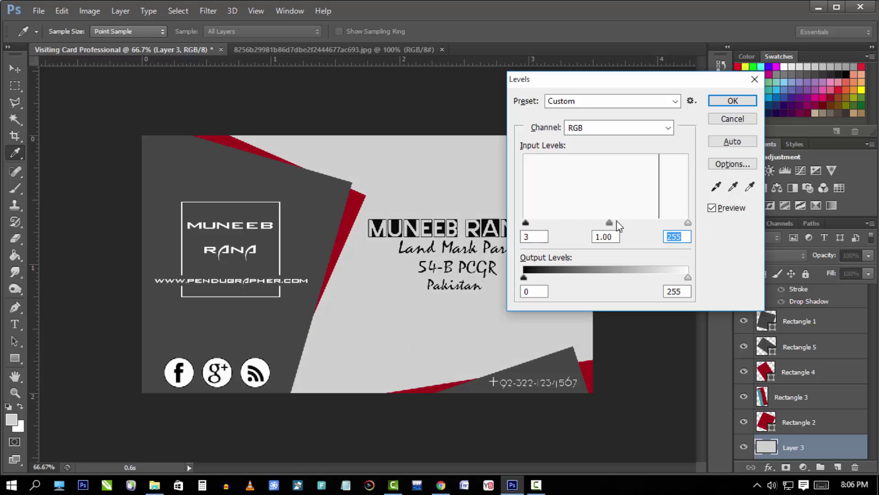
drag(616, 222, 623, 220)
mouse_move(631, 79)
mouse_down()
mouse_move(235, 267)
mouse_move(147, 256)
mouse_move(735, 190)
mouse_up()
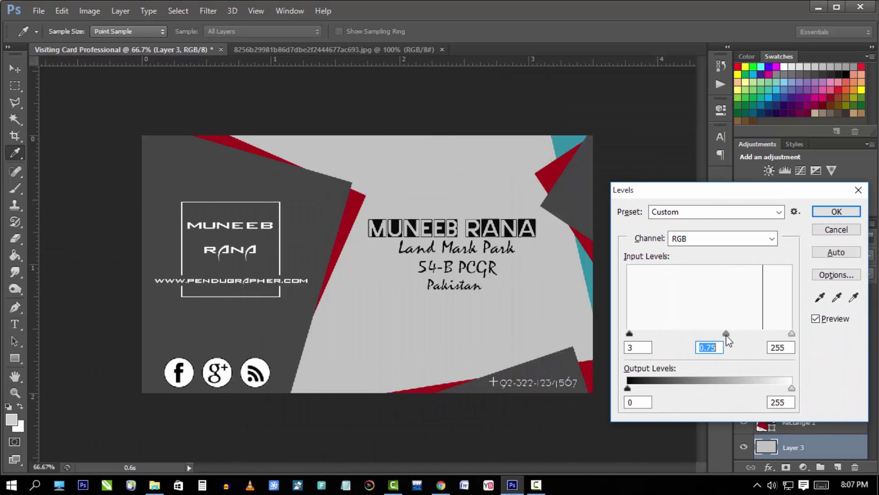
drag(727, 334, 699, 330)
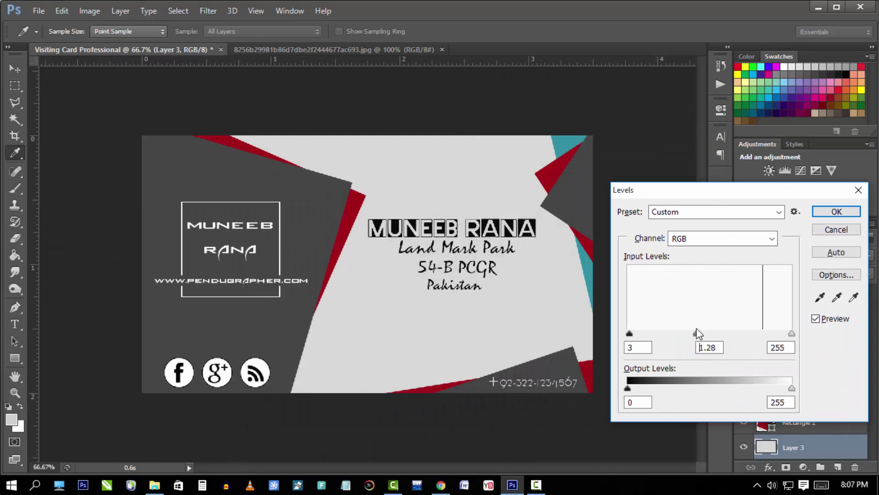
click(836, 211)
click(745, 447)
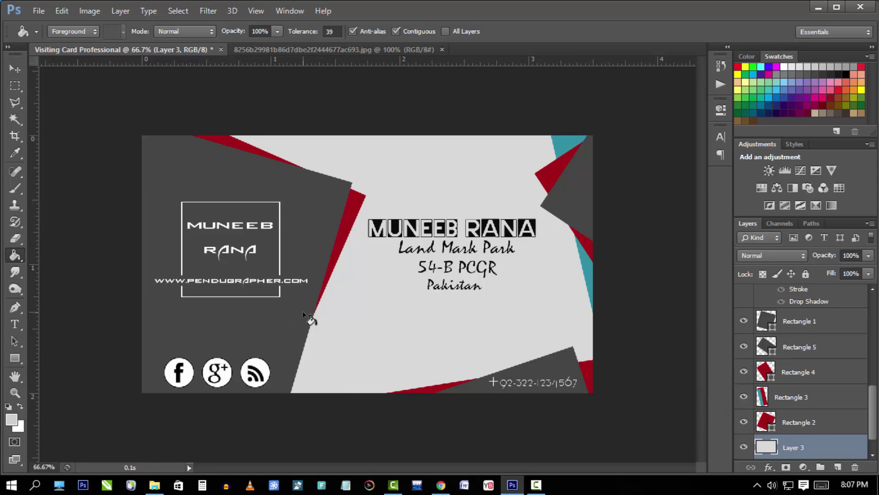
Type the owner's name near the card's bottom in English111 Vivace, colour 181717.
key(ctrl+plus)
key(ctrl+plus)
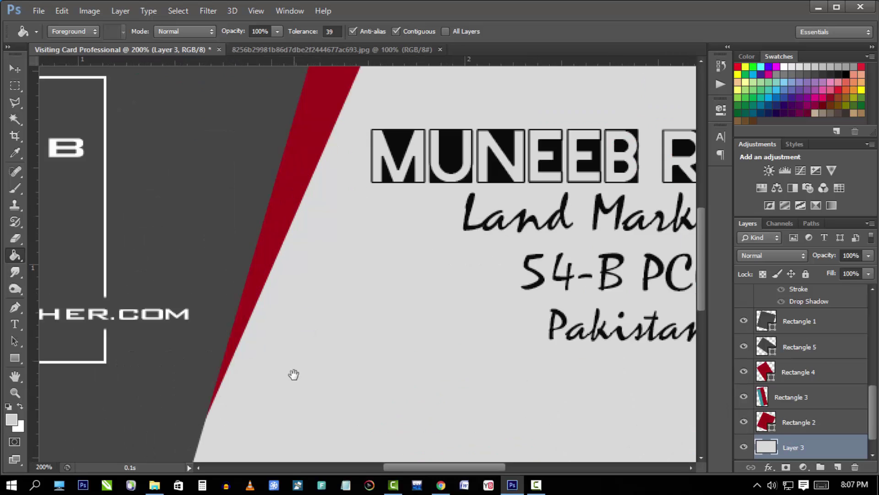
scroll(292, 373, down, 5)
scroll(281, 320, down, 1)
key(t)
click(141, 31)
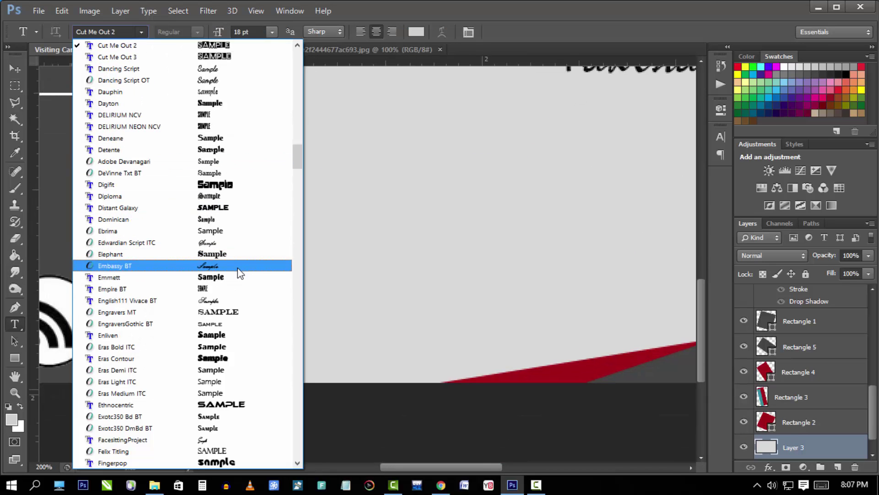
click(258, 299)
click(196, 348)
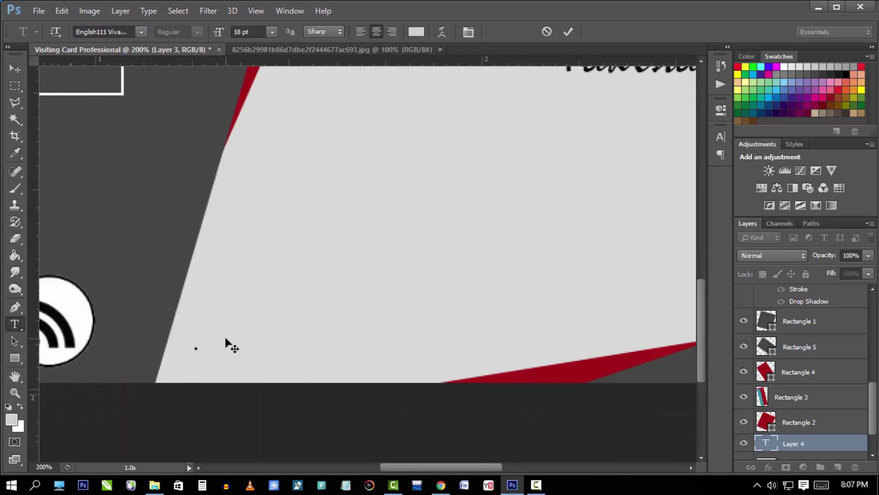
click(11, 419)
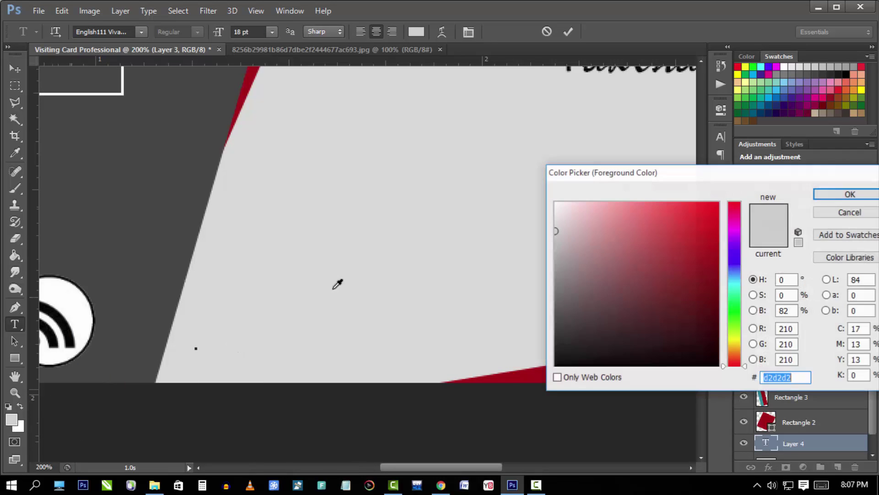
text(181717)
drag(554, 360, 551, 366)
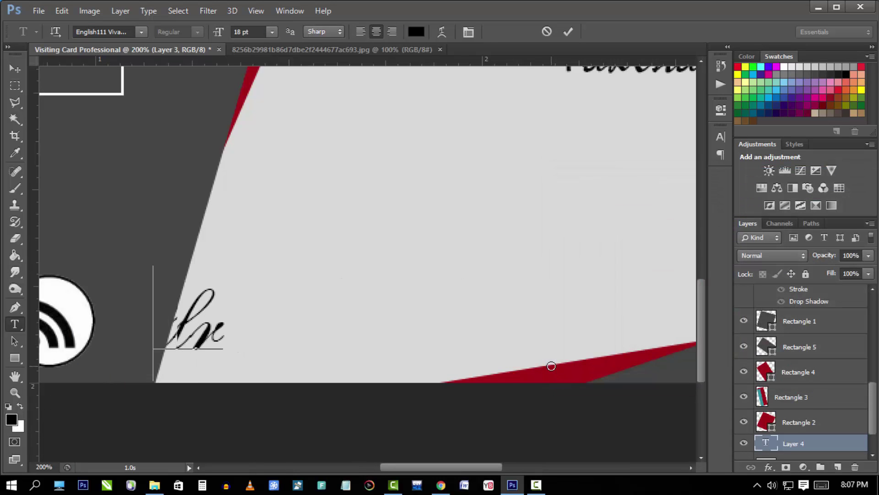
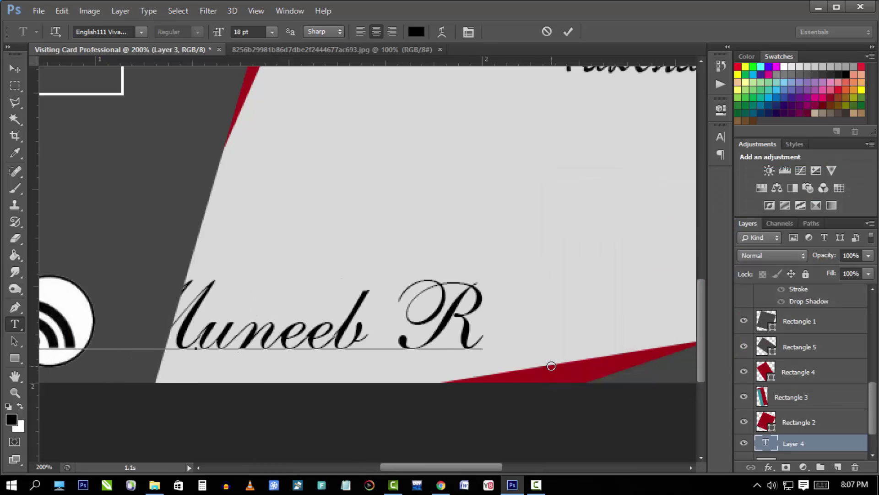
key(ctrl+Return)
Shrink the script line to about a third and capitalise its leading F.
key(ctrl+t)
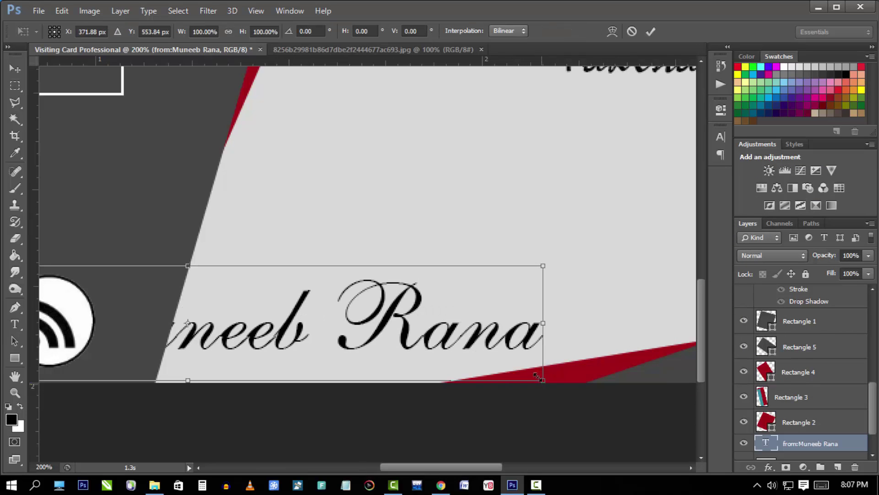
mouse_move(543, 381)
mouse_down()
mouse_move(317, 344)
mouse_move(436, 352)
mouse_move(426, 347)
mouse_up()
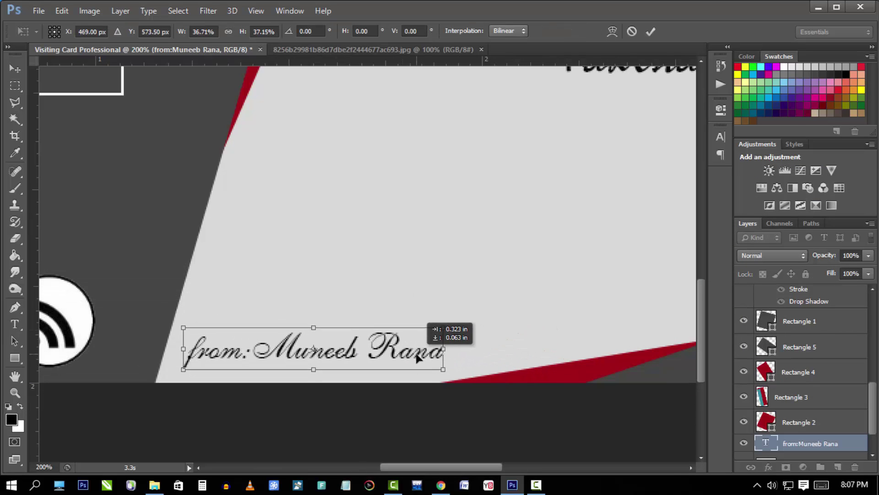
key(Return)
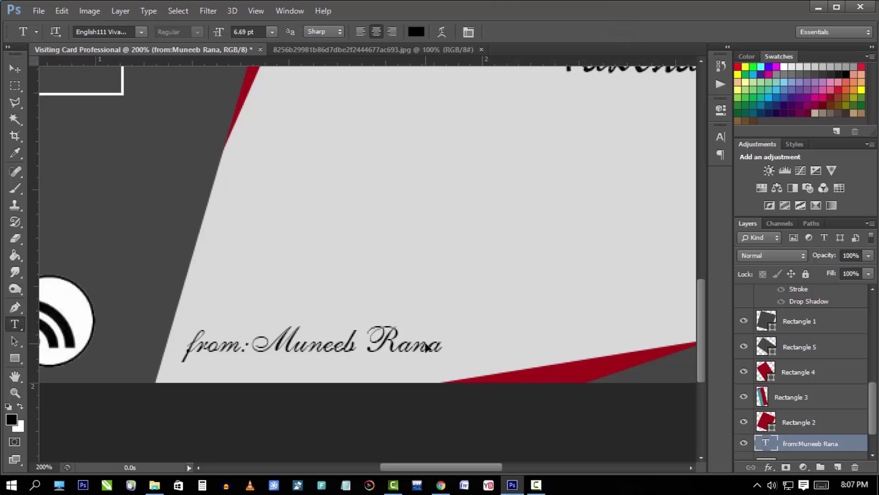
drag(183, 346, 191, 346)
text(F)
key(ctrl+Return)
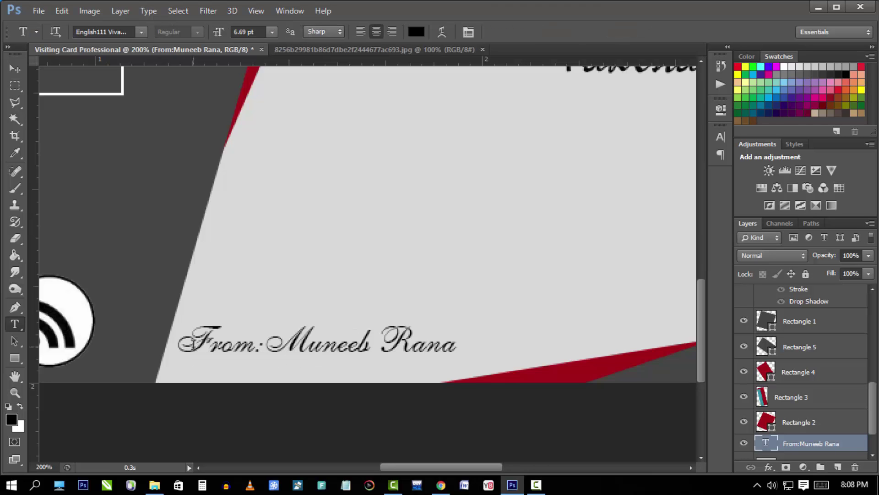
Nudge the 'From:' signature line down to the card's bottom edge.
key(ctrl+minus)
key(ctrl+t)
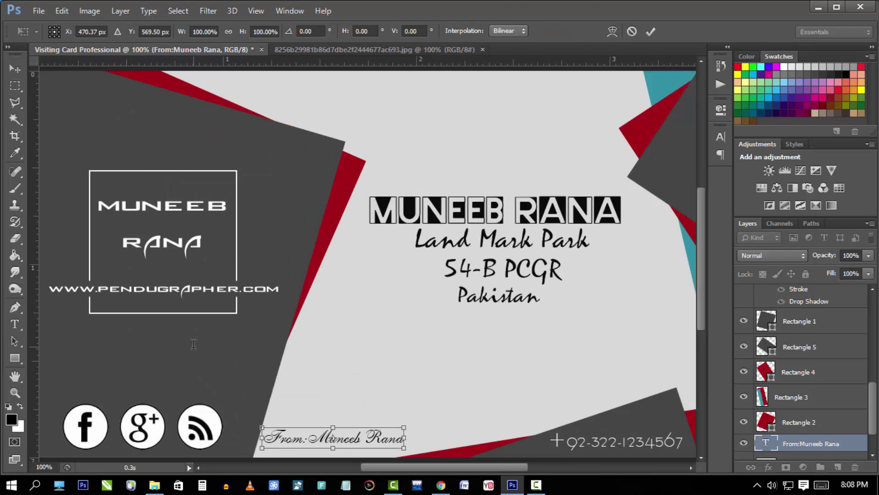
key(Down)
key(Down)
key(Down)
key(Down)
key(Down)
key(Down)
key(Down)
key(Down)
key(Down)
key(Return)
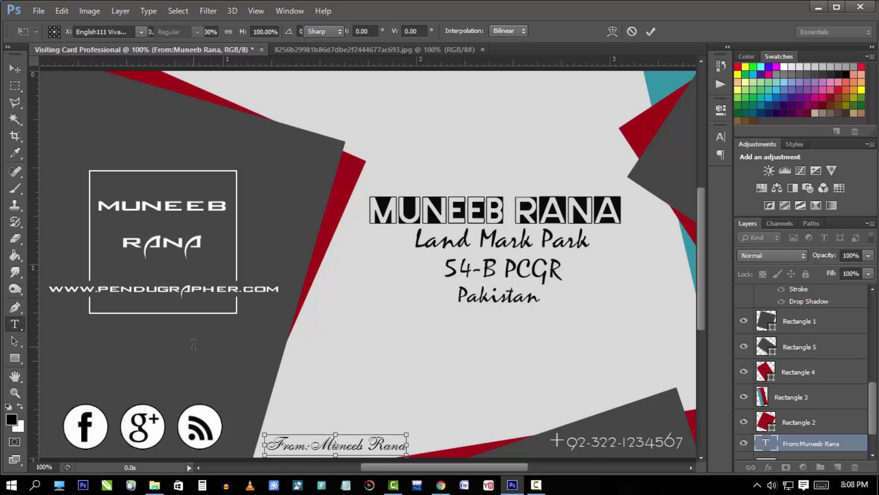
key(ctrl+minus)
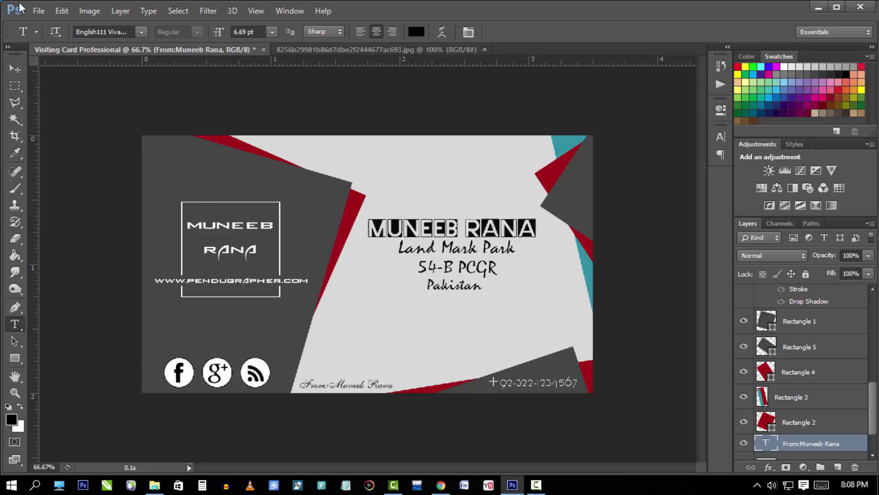
Save the card to the Desktop as JPEG 'Visiting Card Professional', accepting the default JPEG quality options.
click(39, 11)
click(109, 167)
click(448, 311)
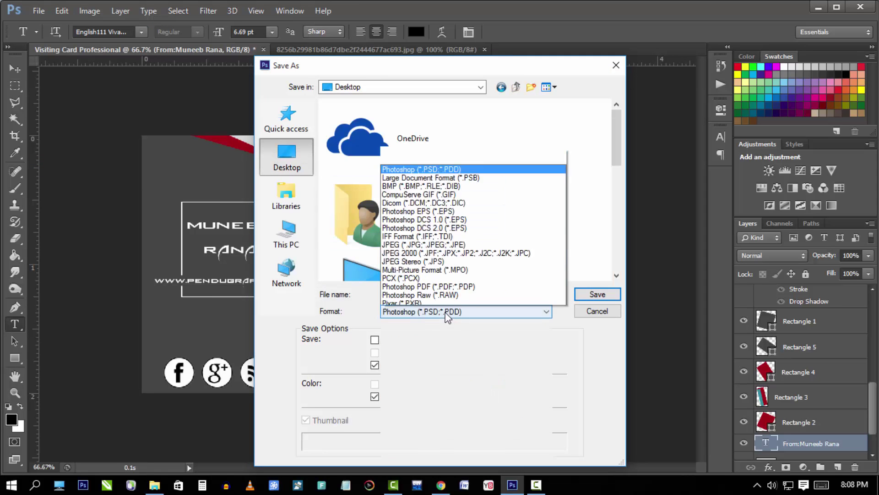
click(434, 220)
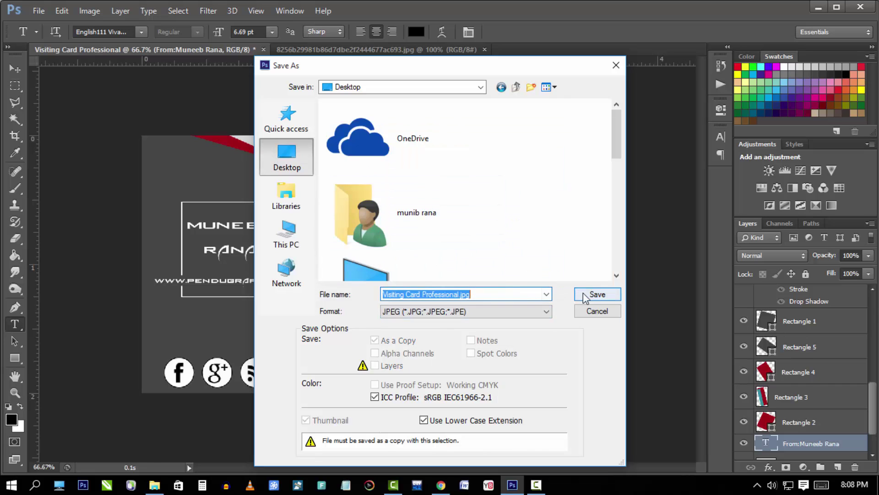
click(597, 294)
click(505, 122)
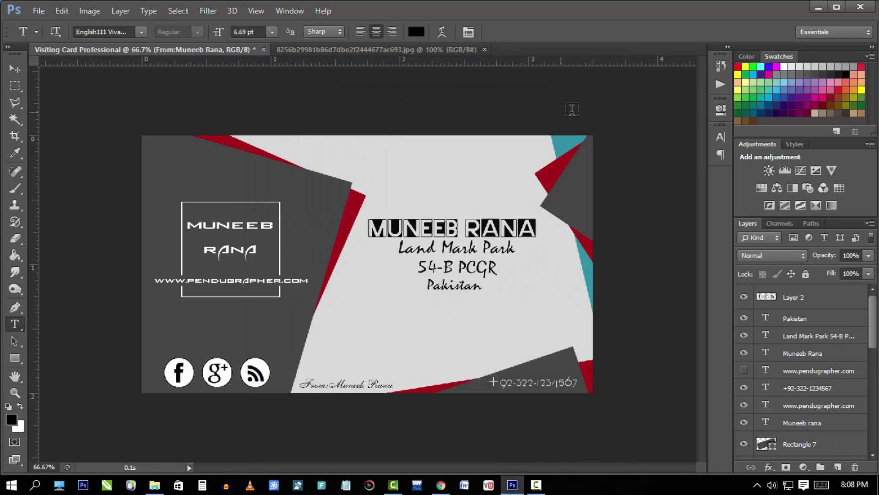
click(810, 7)
Open the 'Visiting Card Professional' JPEG from the desktop in Windows Photos.
right_click(158, 255)
click(39, 301)
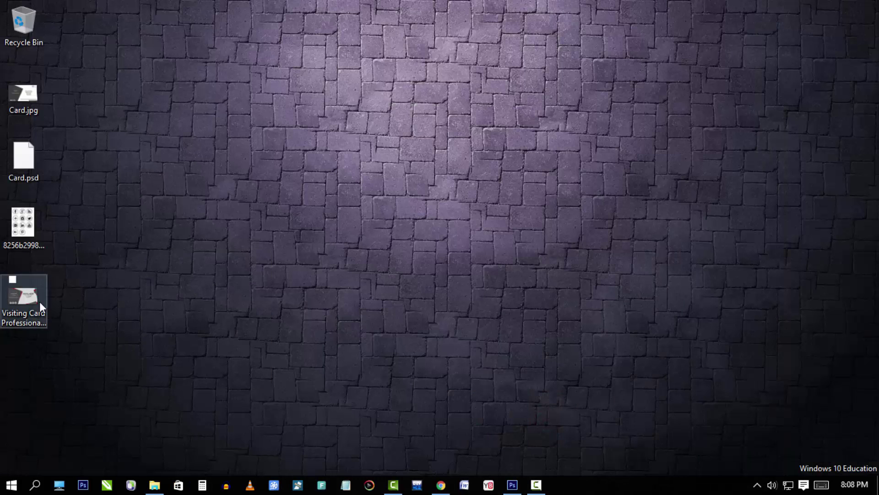
double_click(40, 302)
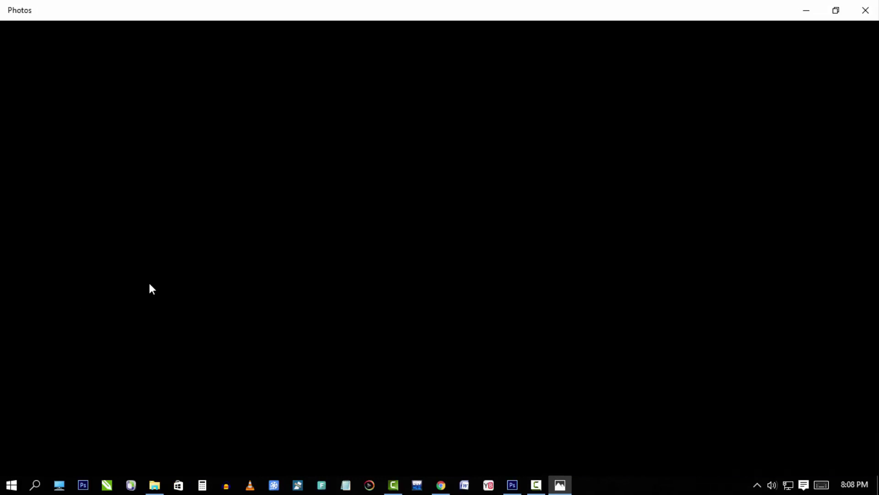